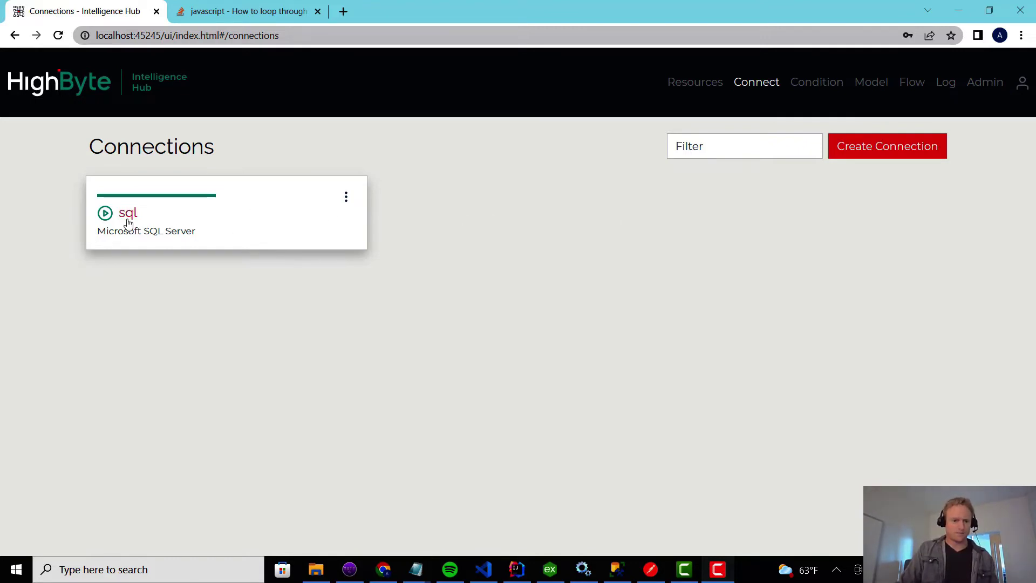
Step: Execute the sql connection's records input and check its first result row, asset 72OK8LGG
click(129, 219)
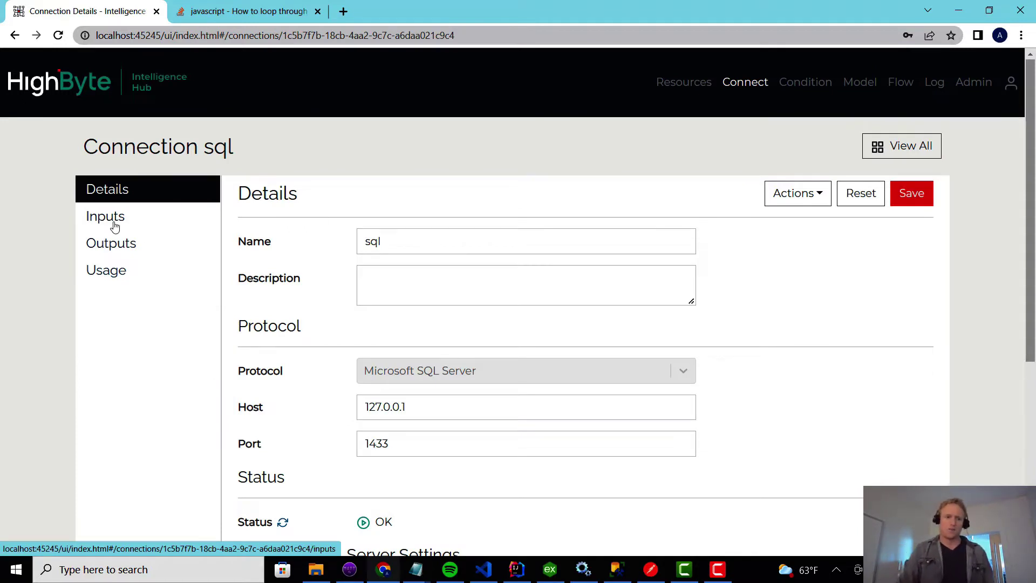
click(114, 224)
click(420, 274)
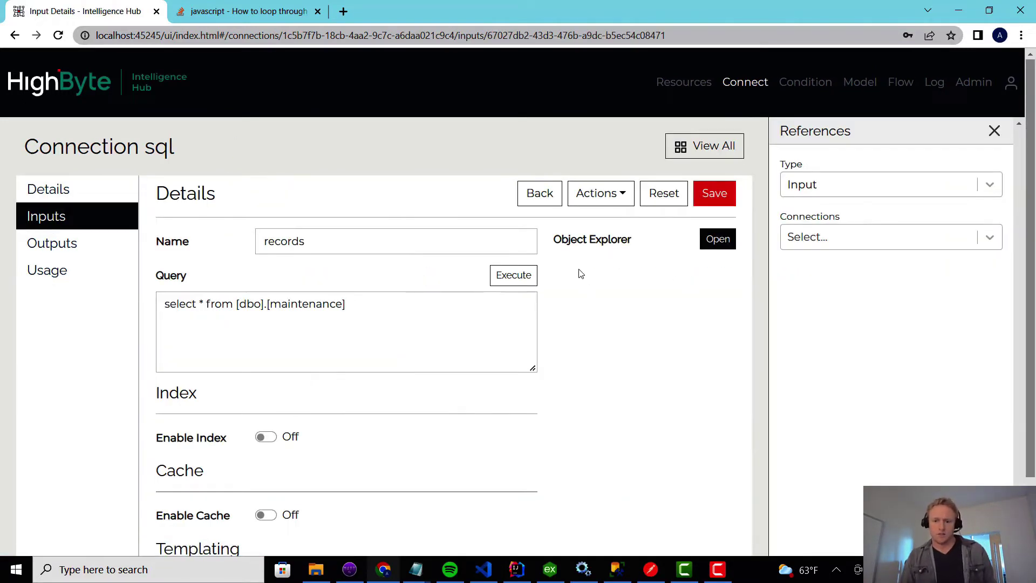
click(528, 276)
scroll(60, 342, down, 4)
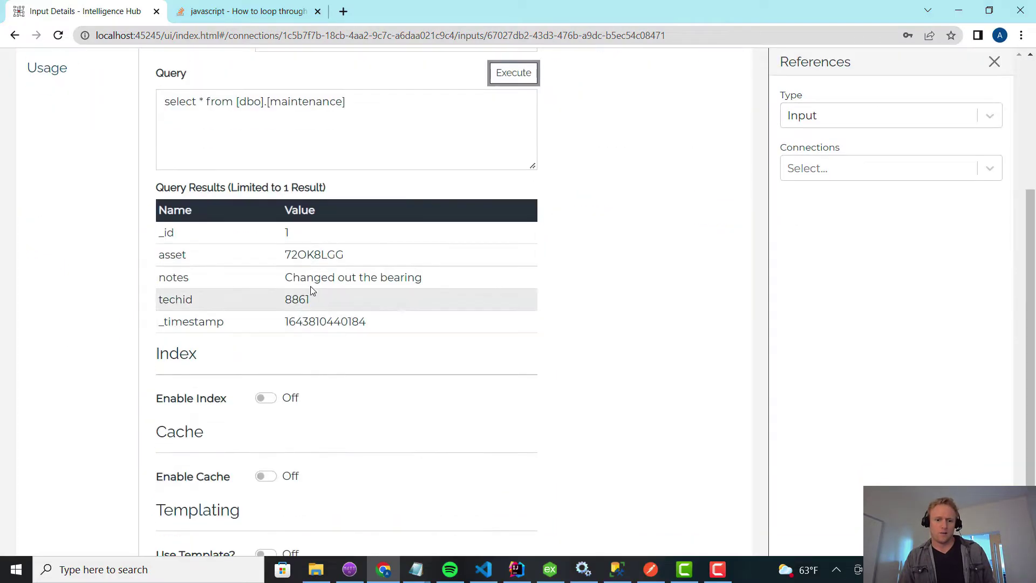
double_click(305, 259)
Step: Compare the asset IDs of the first three maintenance rows in SSMS, then minimize it
key(alt+Tab)
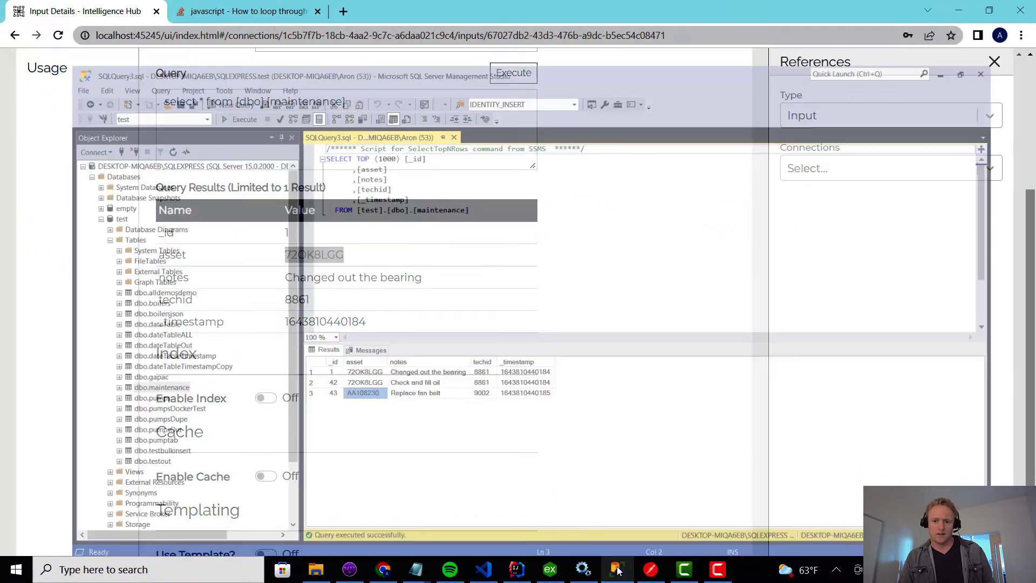
click(333, 358)
click(333, 369)
click(333, 360)
click(336, 348)
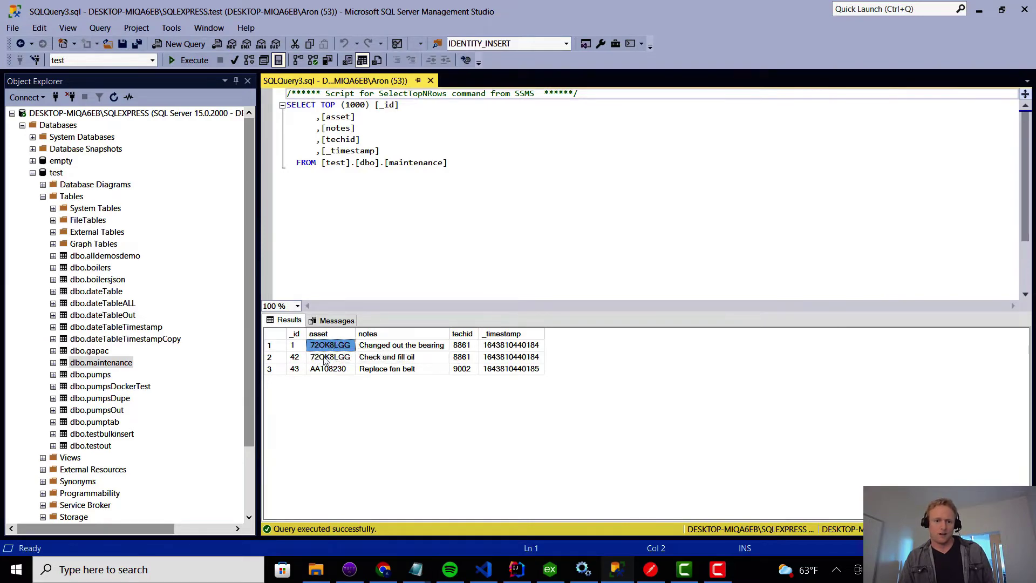
click(329, 359)
click(330, 371)
click(333, 359)
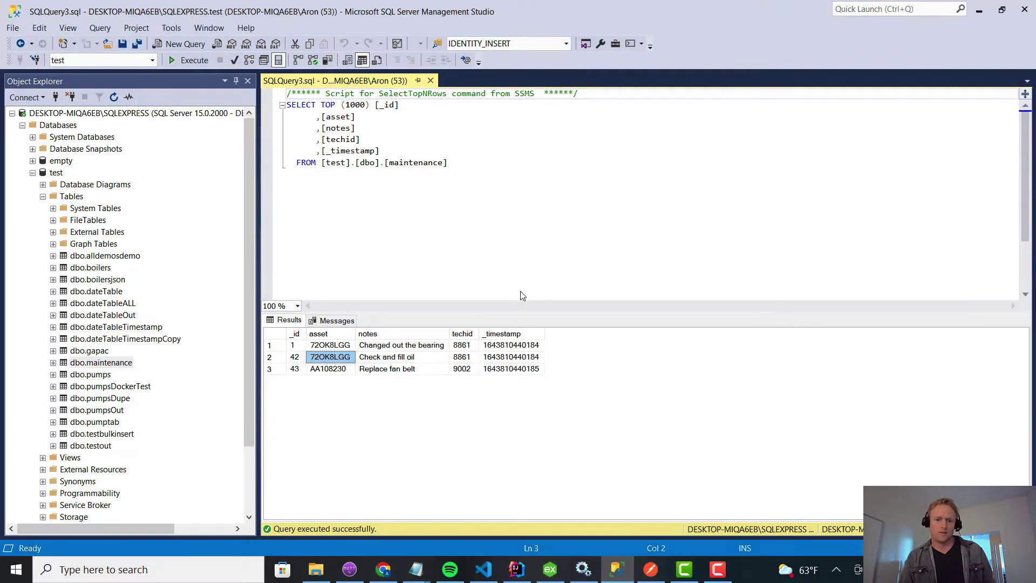
click(977, 14)
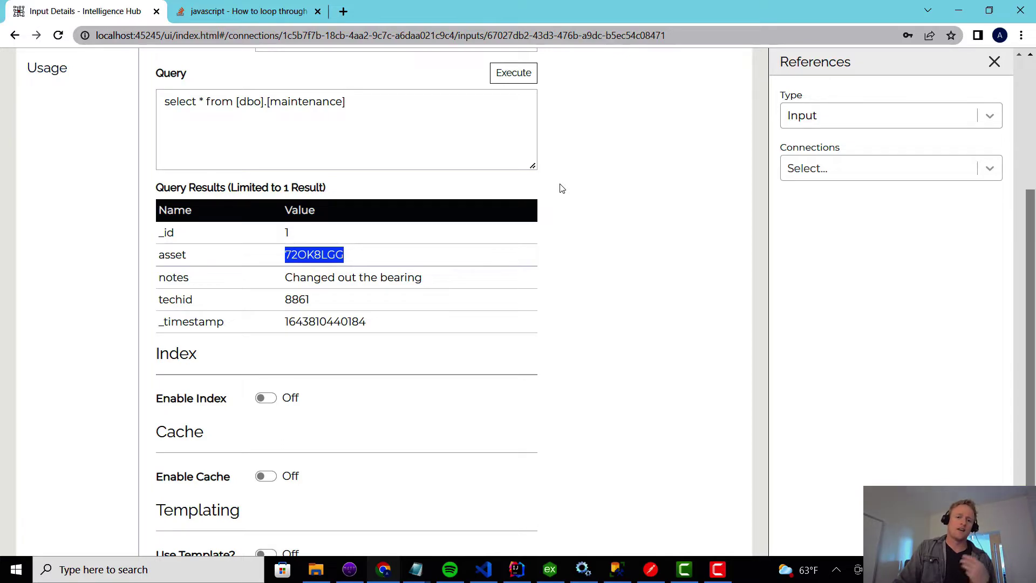
Step: Review the records query text and execute the records query again
scroll(572, 217, up, 3)
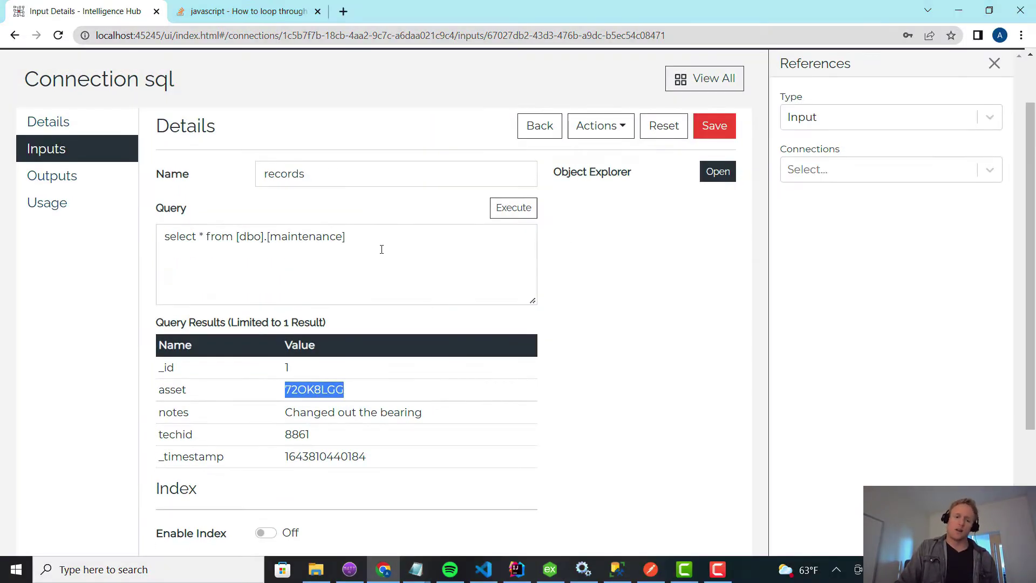
drag(381, 250, 165, 249)
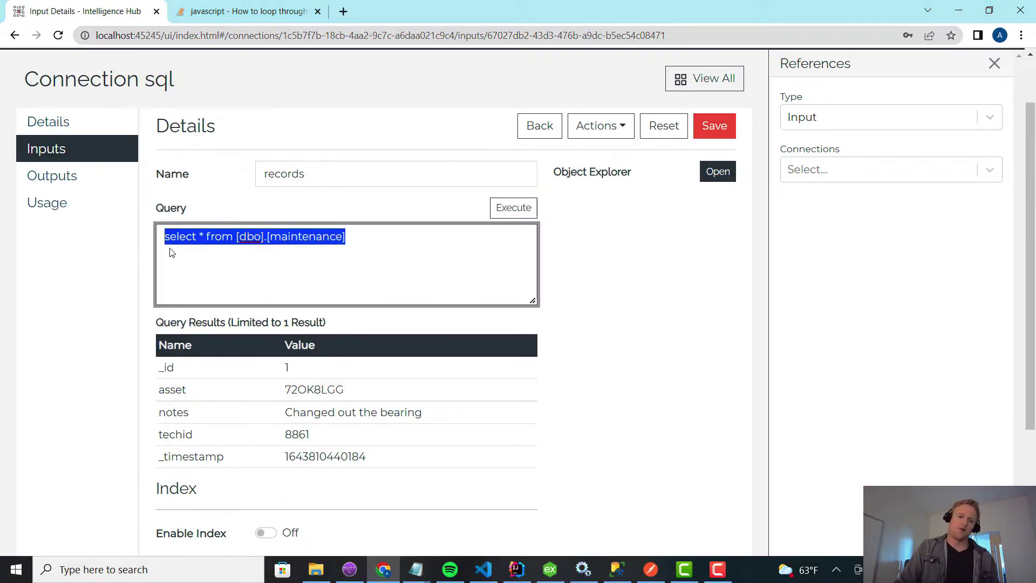
click(219, 254)
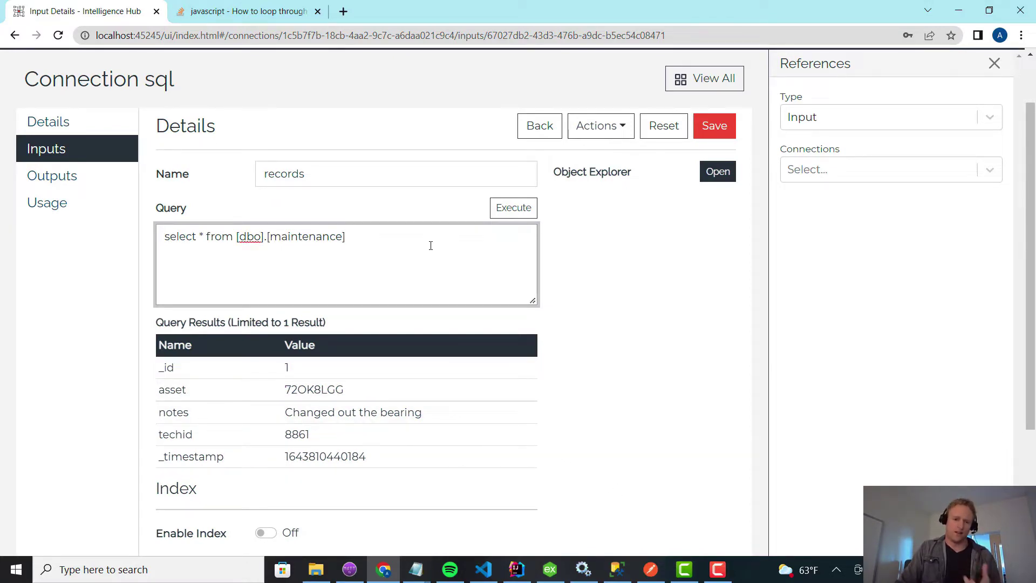
scroll(629, 333, up, 2)
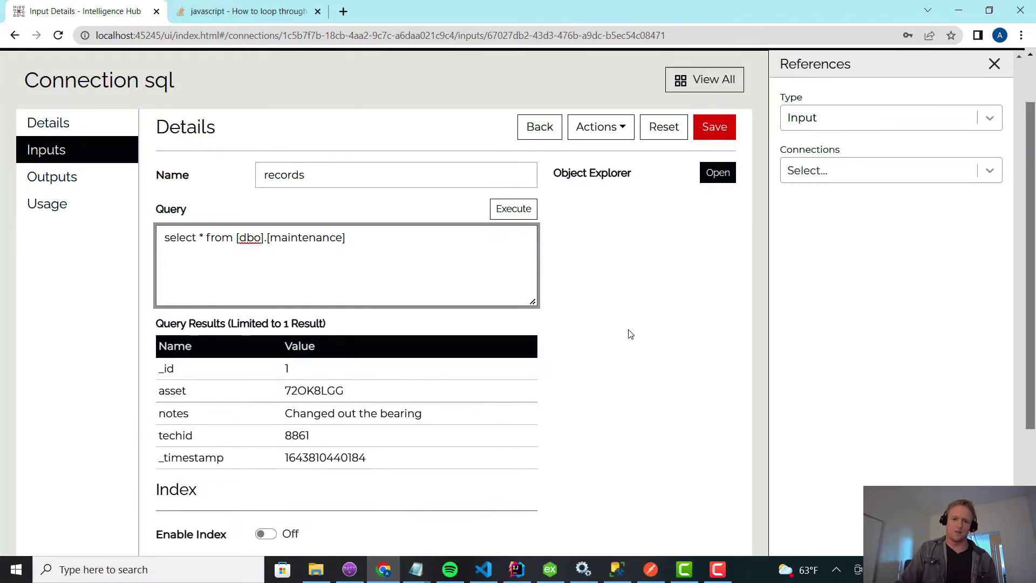
click(495, 278)
scroll(261, 411, down, 3)
scroll(412, 267, up, 3)
Step: Delete the sqlToIDArray condition from the Conditions list
click(810, 84)
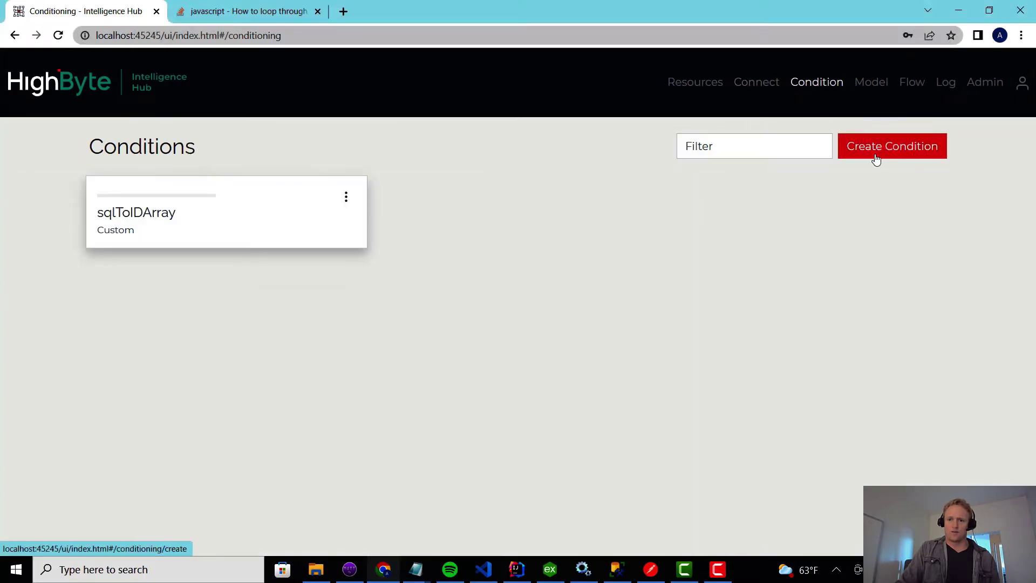
click(346, 197)
click(318, 243)
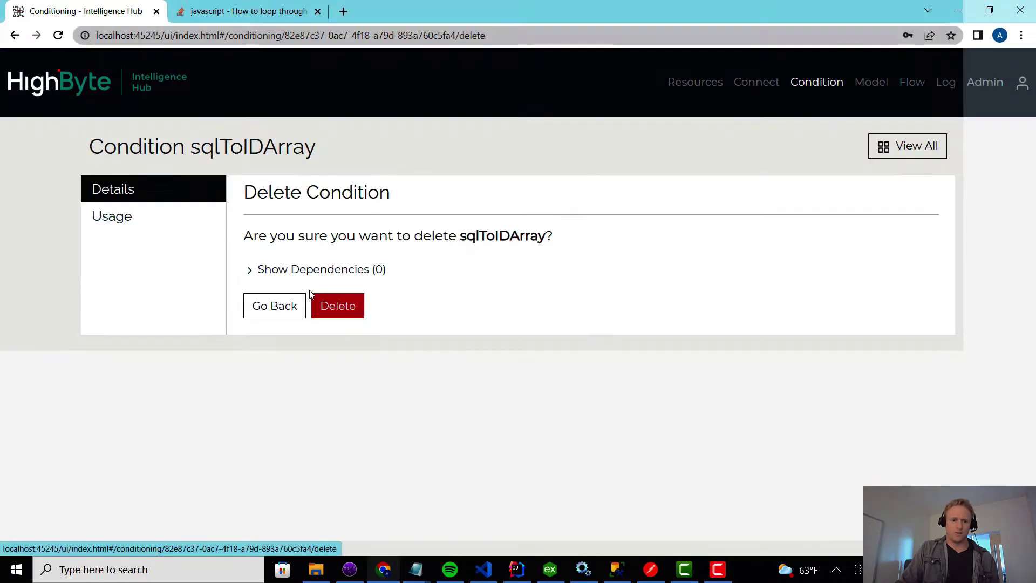
click(332, 310)
Step: Create a new condition named sqlToUniqueID and continue to its settings
click(915, 154)
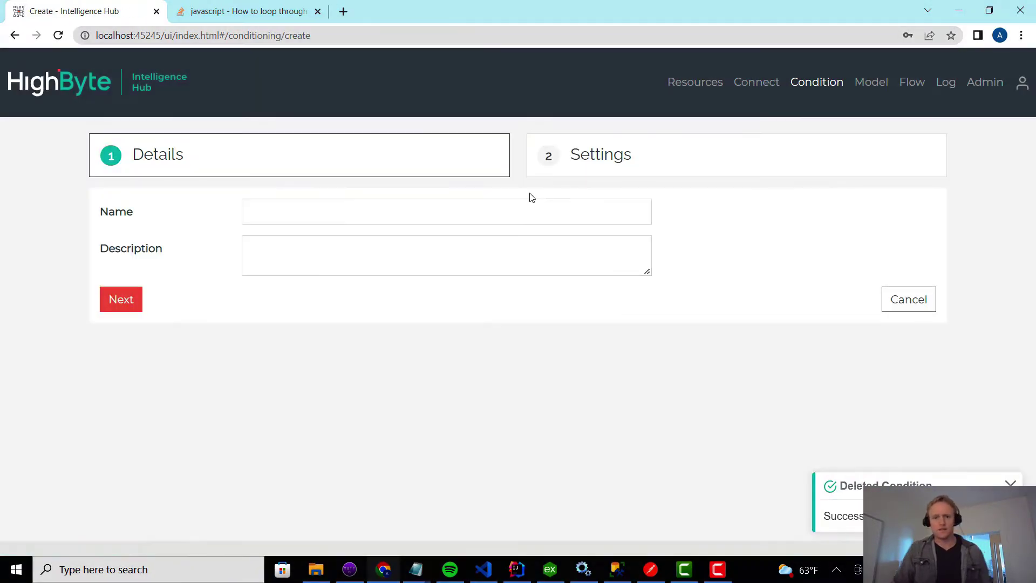
click(520, 201)
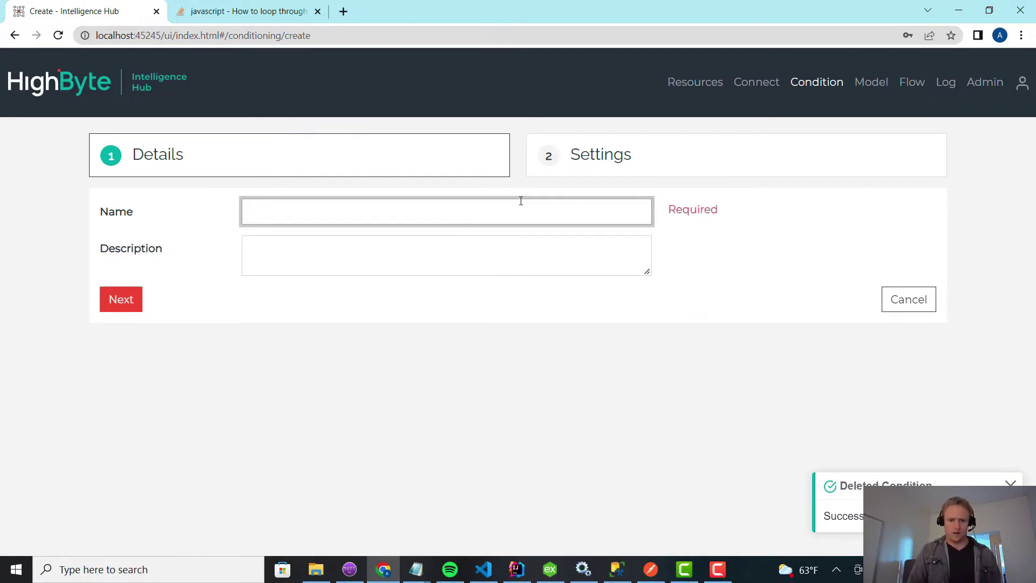
text(sql)
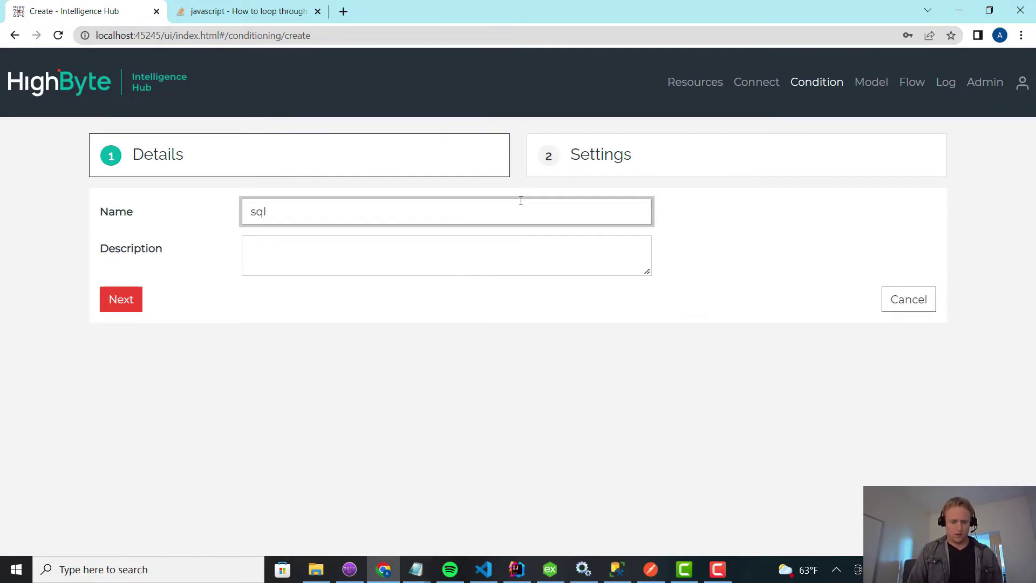
text(ToUNique)
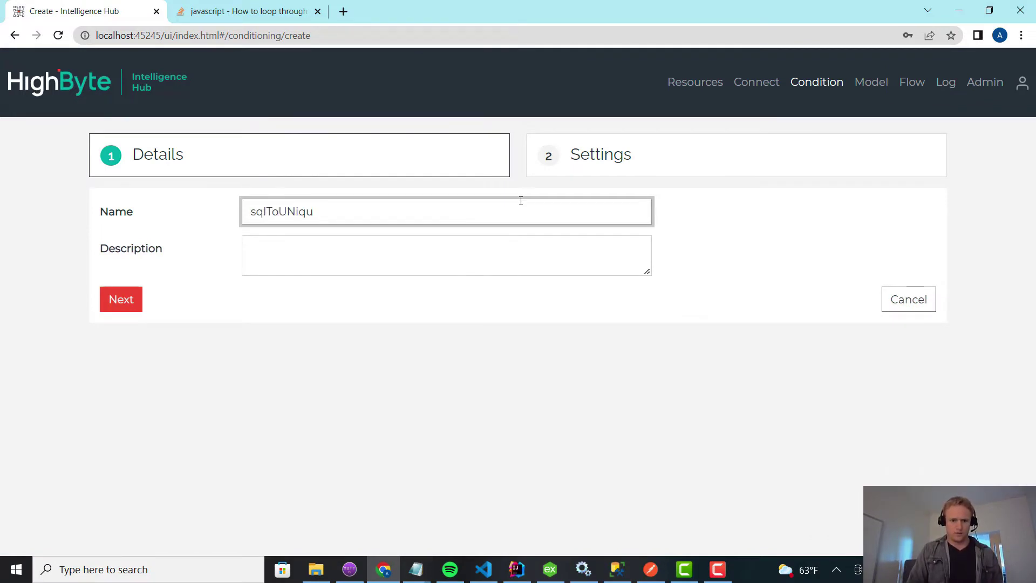
key(BackSpace)
key(BackSpace)
key(BackSpace)
key(BackSpace)
text(niqueID)
key(Return)
Step: Set the condition type to Custom
click(522, 205)
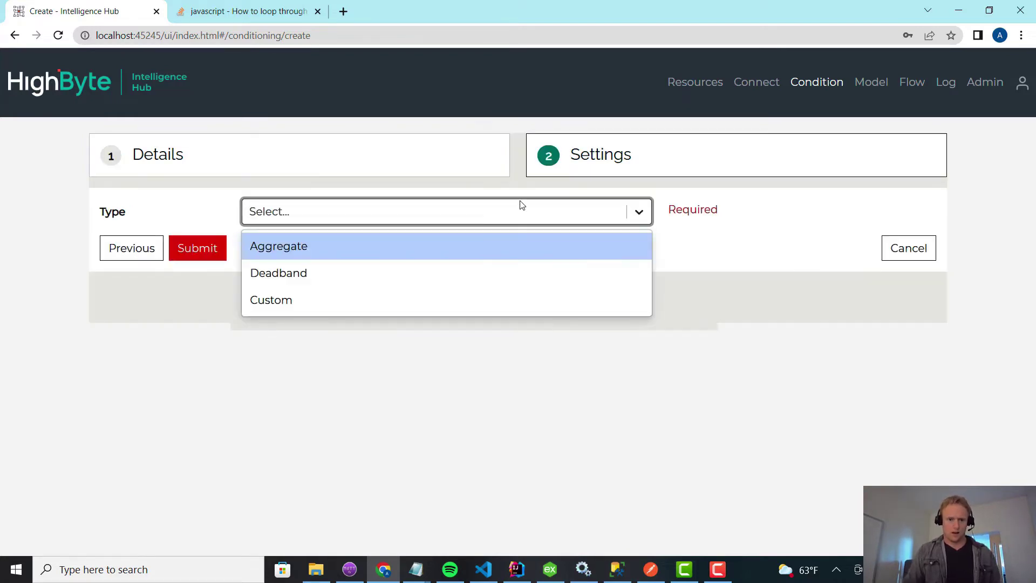
key(Down)
key(Down)
key(Down)
key(Down)
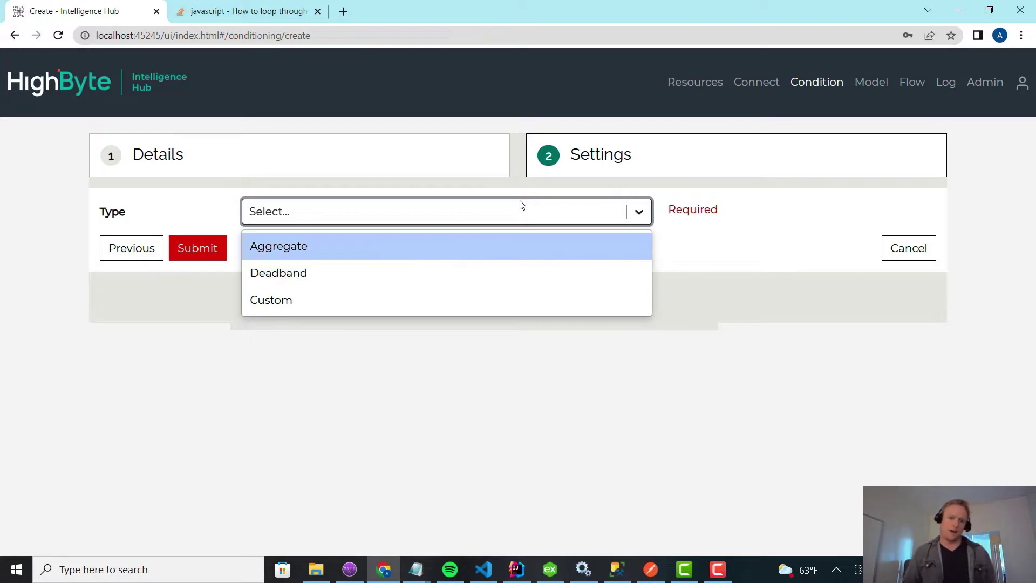
key(Down)
key(Return)
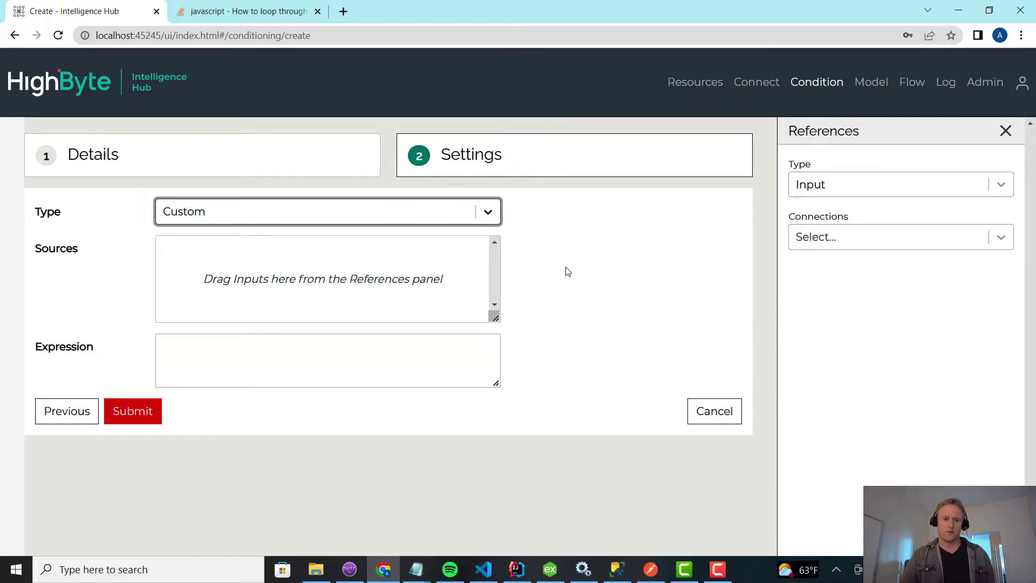
Step: Add the sql connection's records input as the condition's source
click(843, 194)
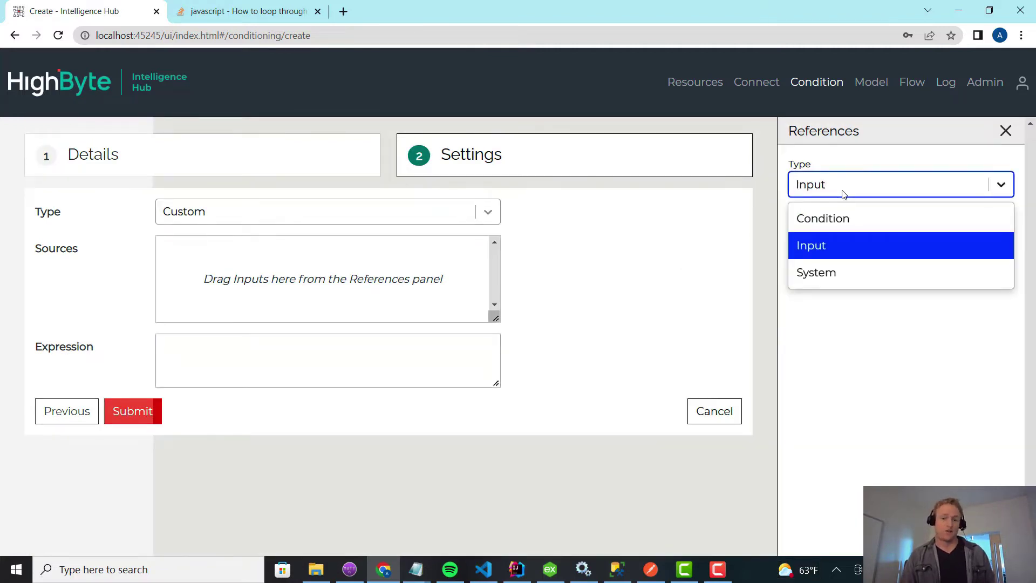
click(833, 243)
click(832, 241)
click(830, 271)
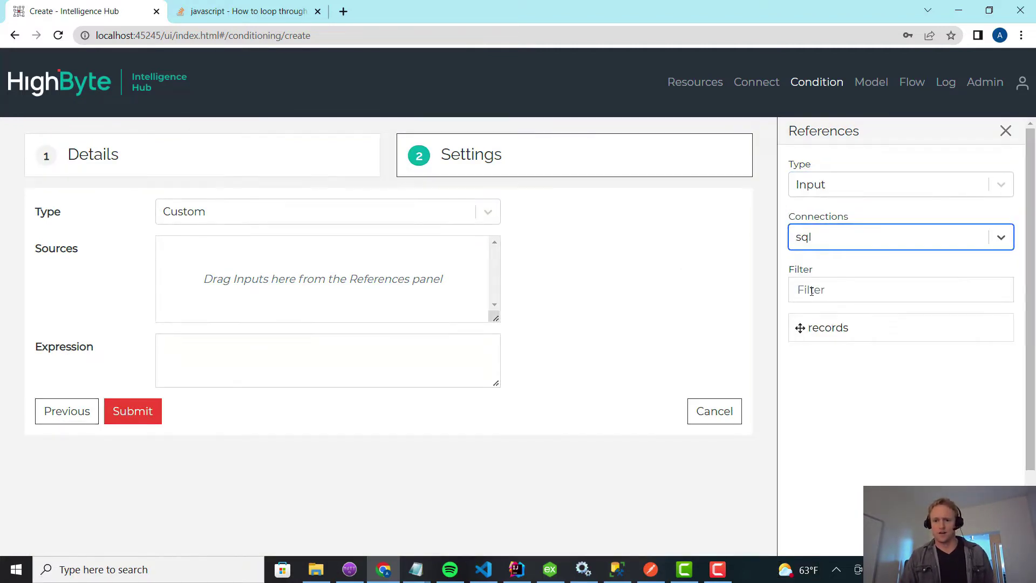
drag(812, 335, 378, 284)
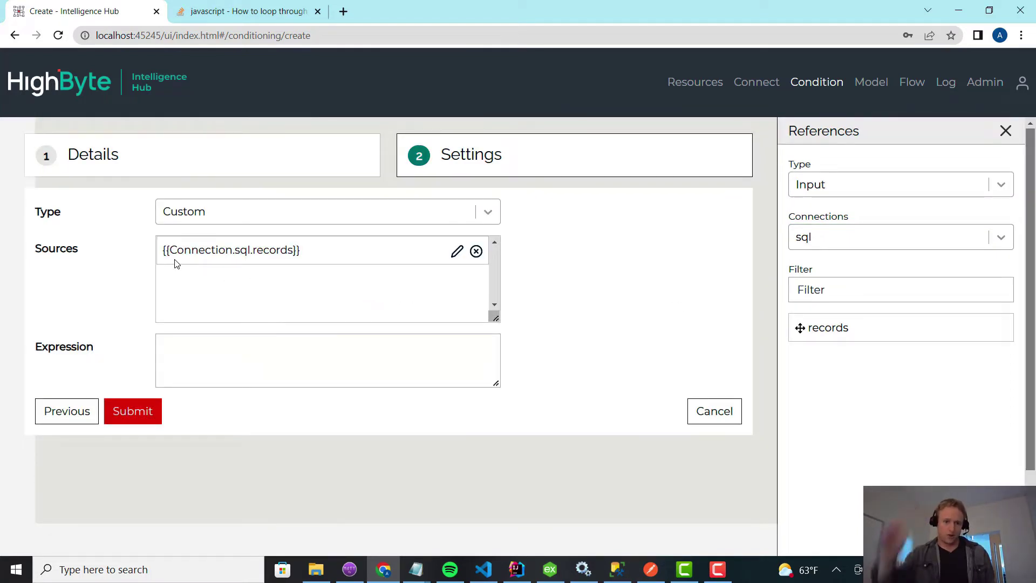
click(180, 344)
Step: Submit the condition, preview its sql_records output (0), and open the full expression editor
click(145, 418)
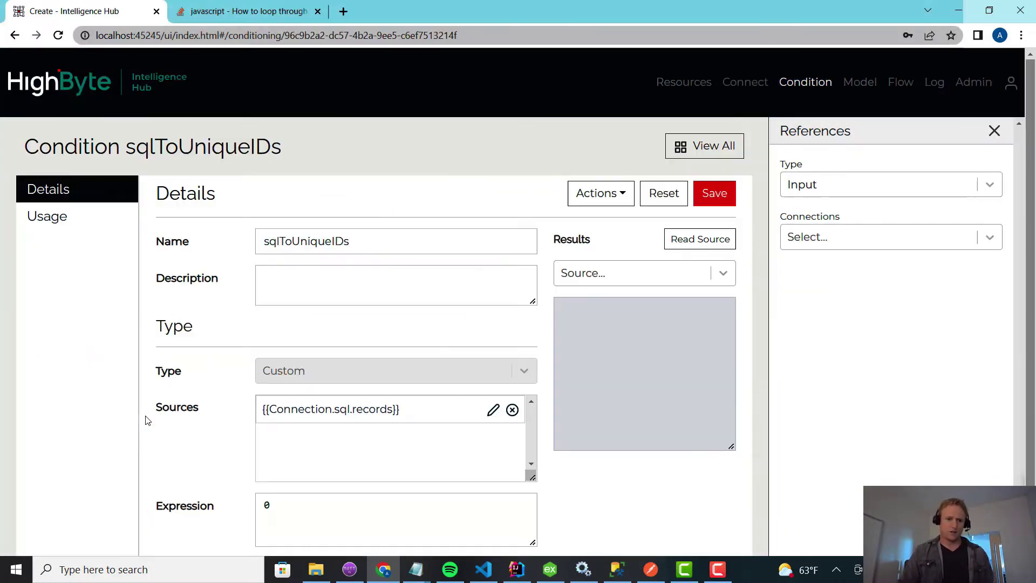
click(636, 276)
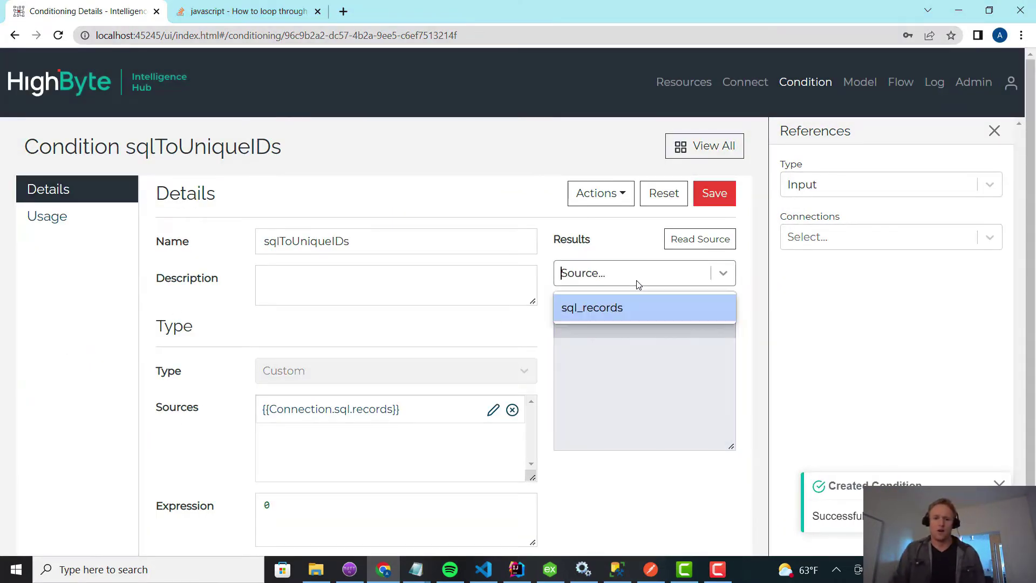
click(618, 304)
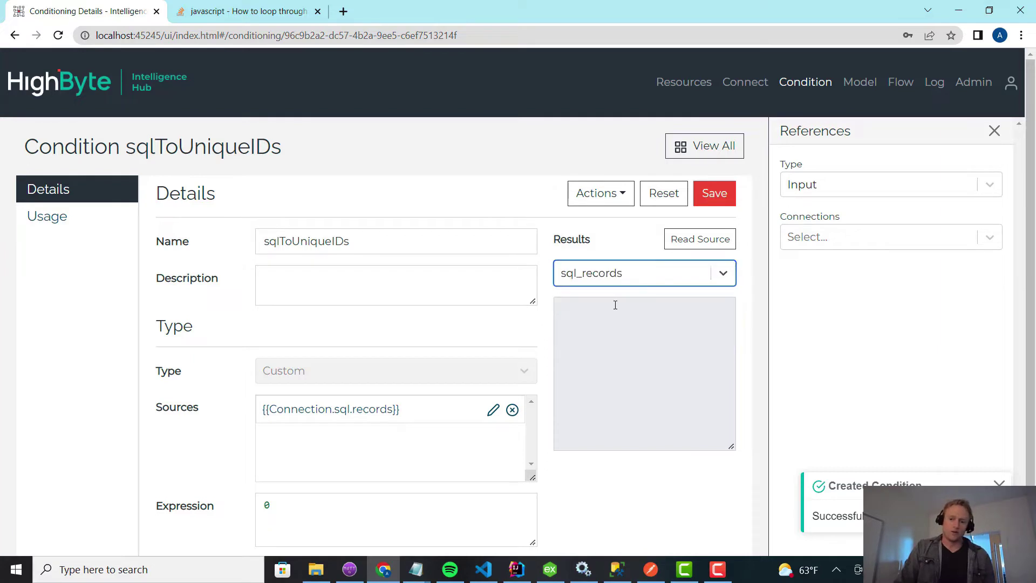
click(702, 239)
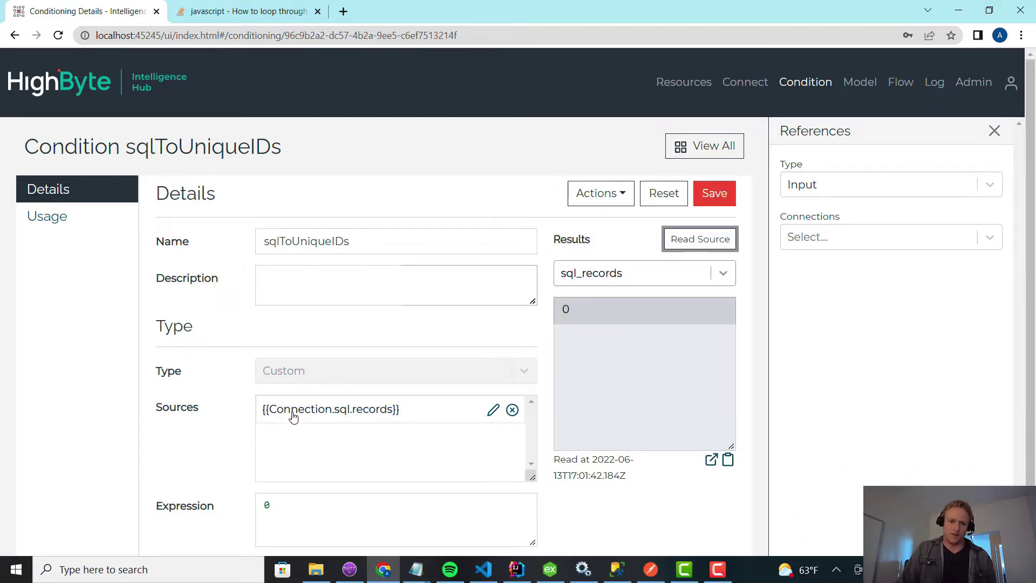
drag(622, 351, 559, 303)
scroll(339, 453, down, 1)
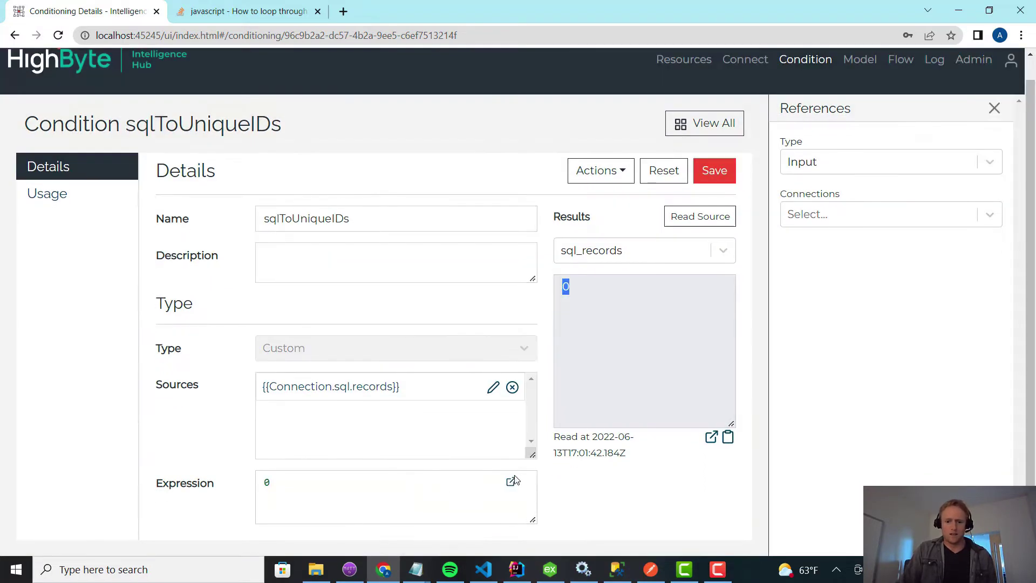
click(512, 481)
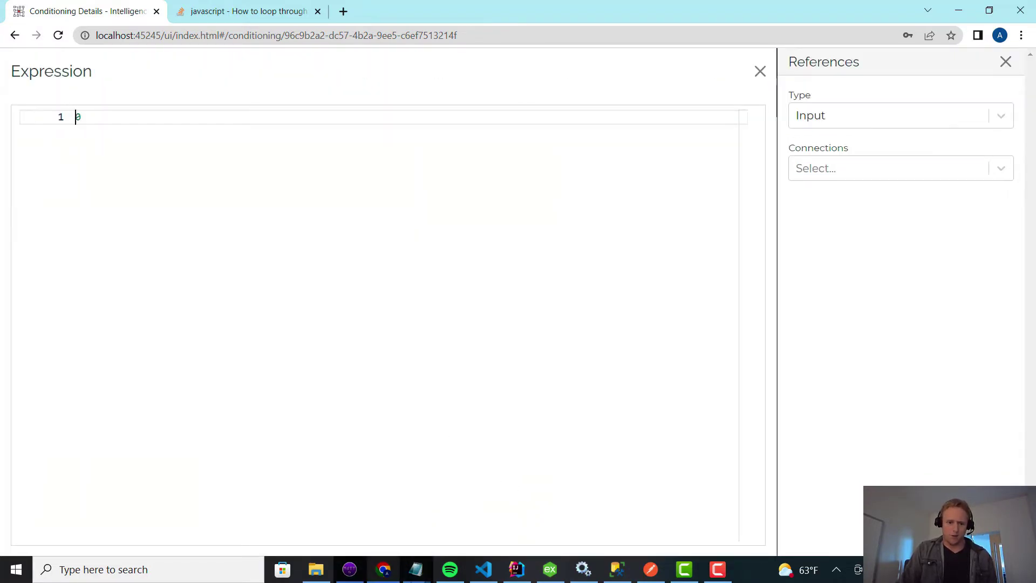
Step: Replace the expression 0 with {{this.currentValue}} and close the editor
click(161, 178)
key(BackSpace)
text({{this.c)
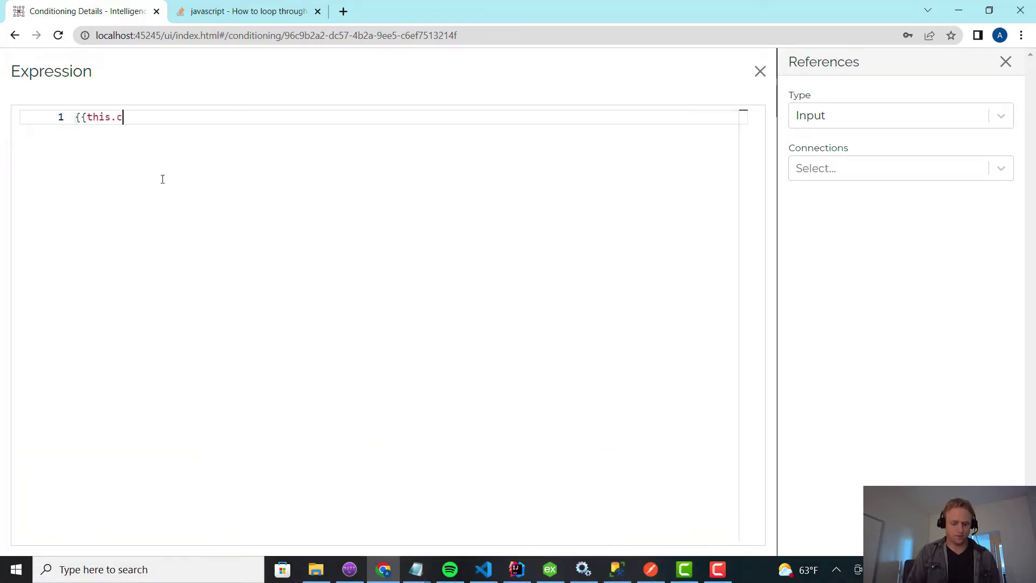
text(urrentValue}})
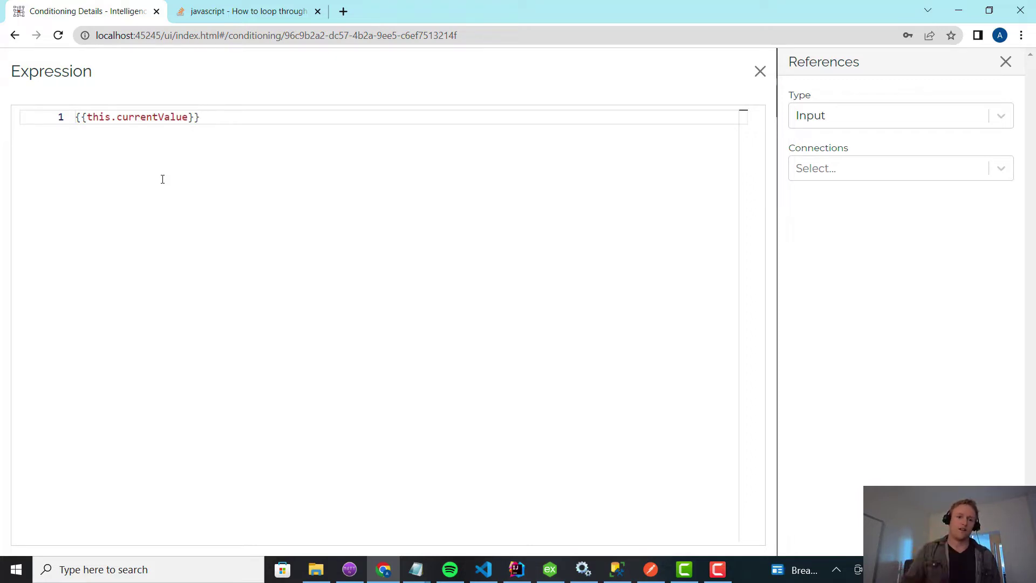
double_click(159, 118)
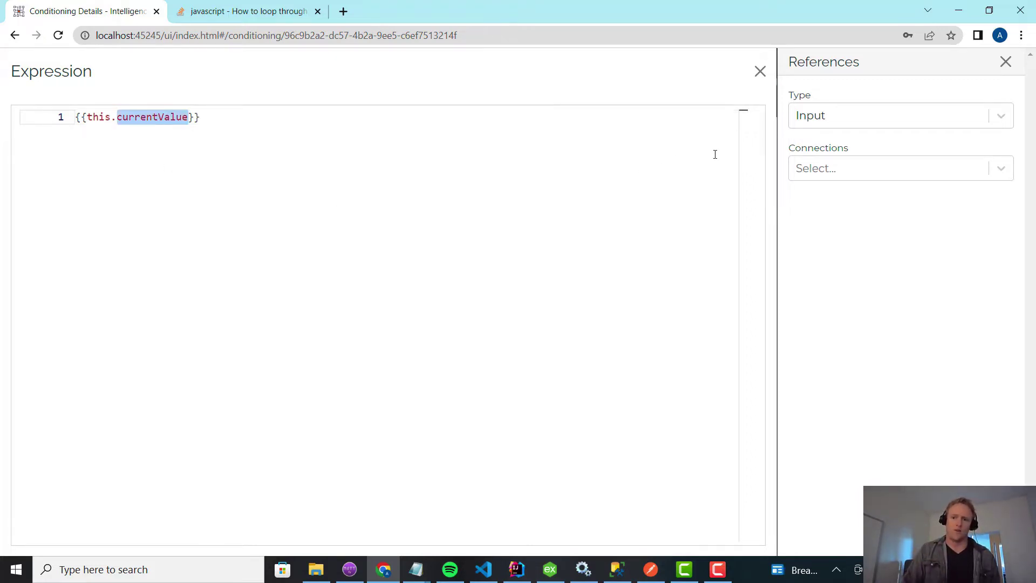
click(760, 72)
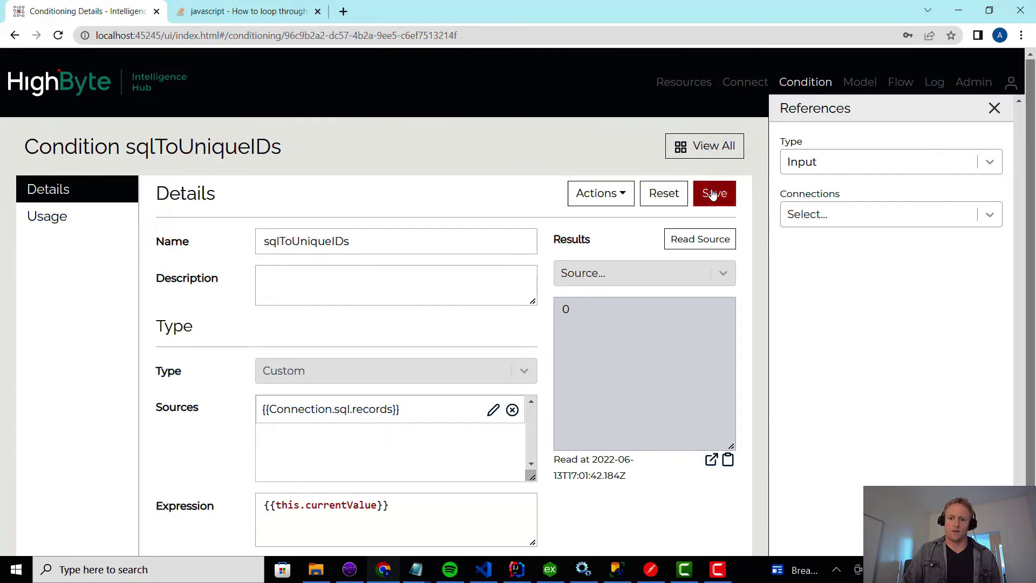
Step: Save the condition and inspect the re-read sql_records JSON, where asset 72OK8LGG appears twice
click(712, 194)
click(699, 239)
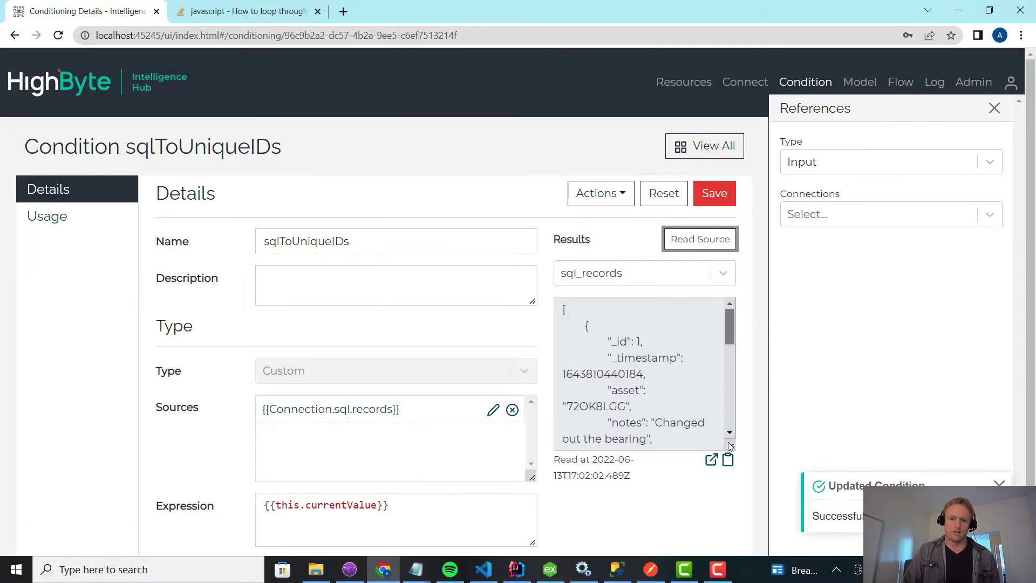
click(711, 459)
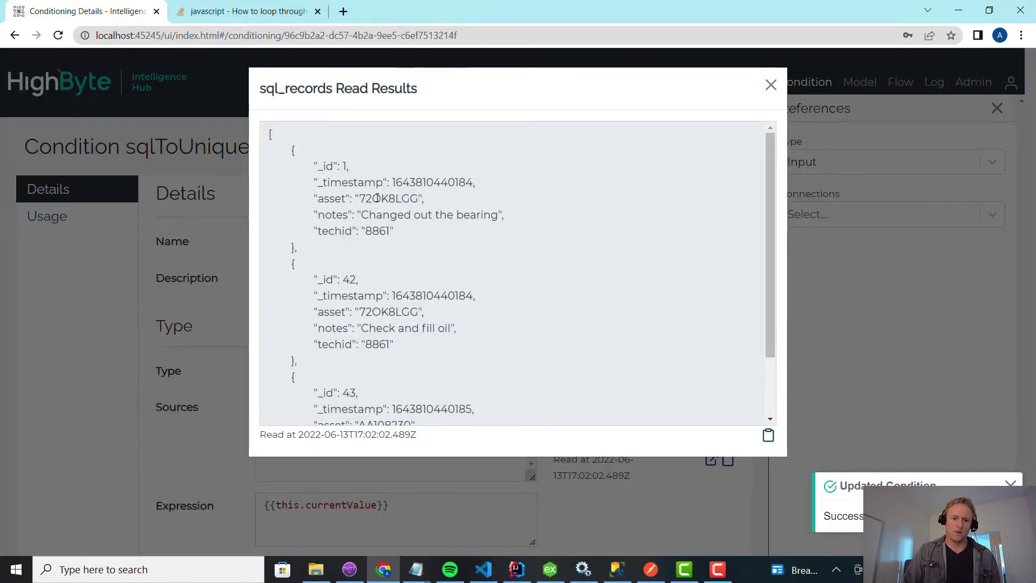
double_click(388, 199)
double_click(377, 311)
scroll(377, 312, down, 2)
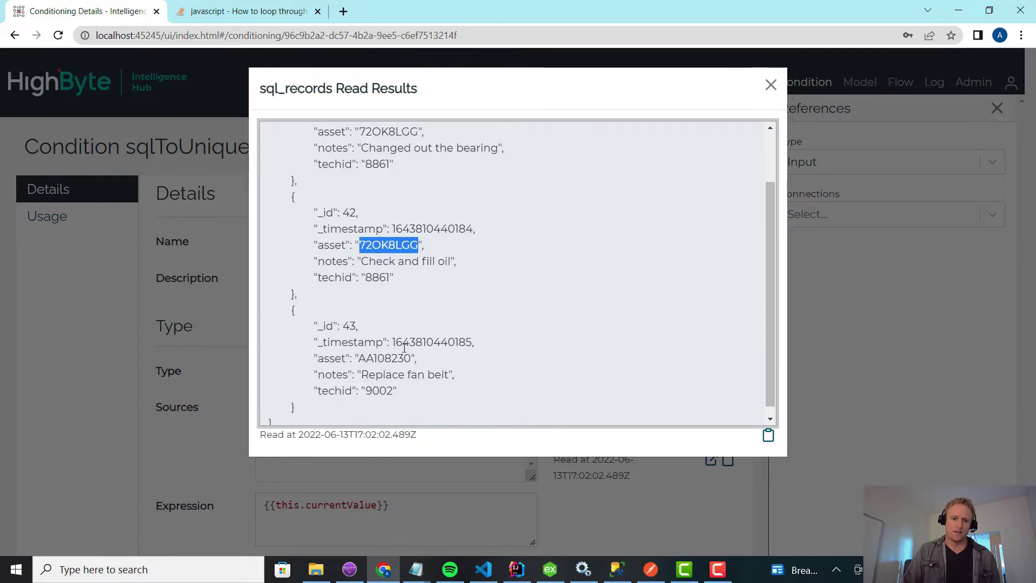
click(384, 342)
click(768, 87)
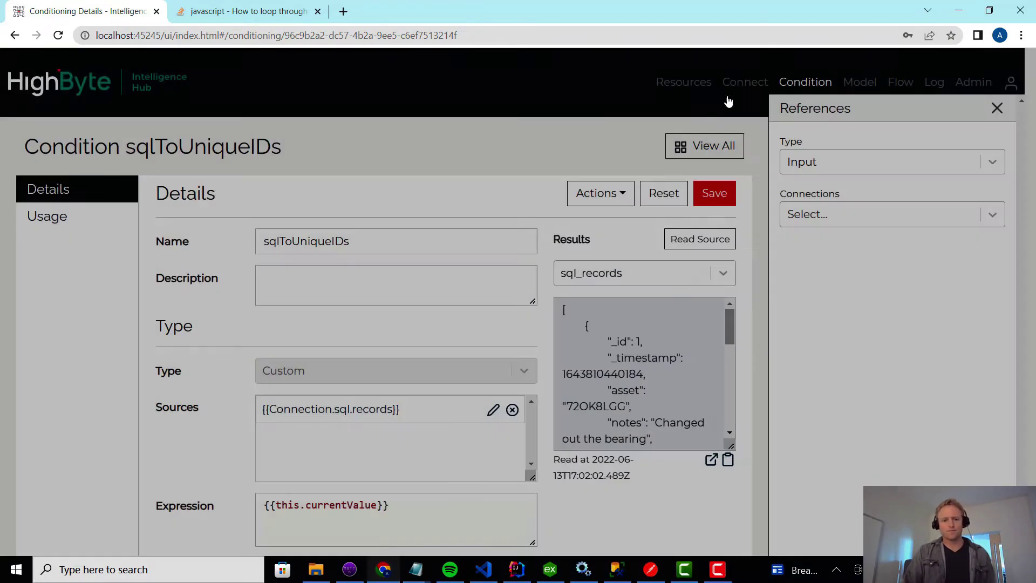
scroll(351, 361, down, 1)
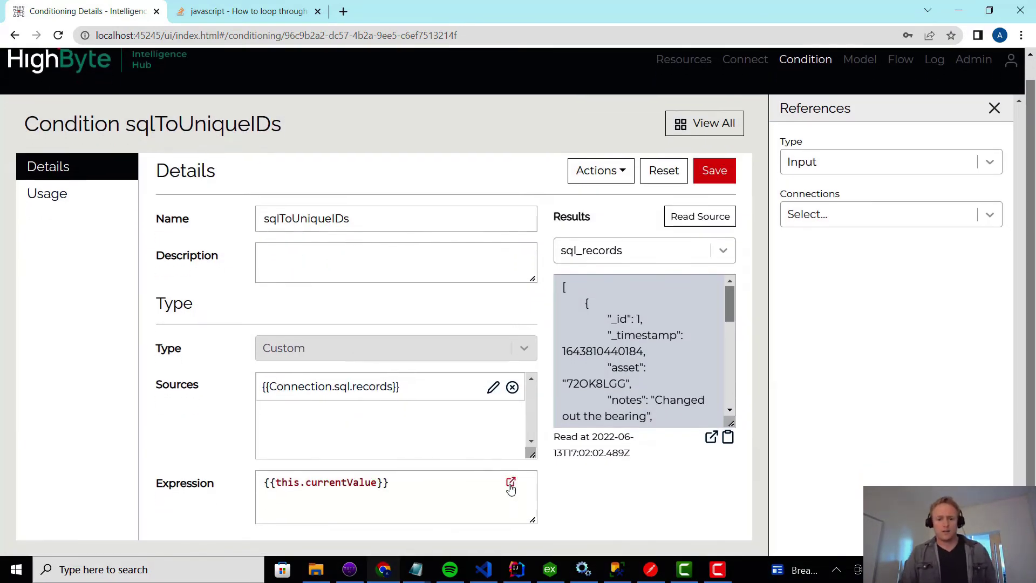
Step: Paste the prepared forEach loop from Notepad as the expression, returning myReturnArray of assets
click(511, 482)
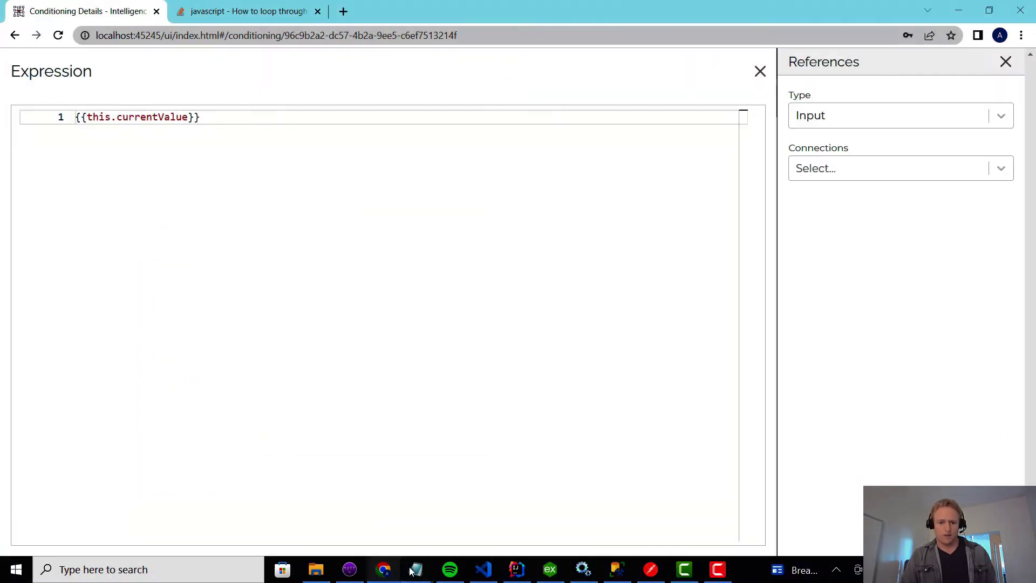
mouse_move(411, 568)
click(548, 528)
key(ctrl+a)
key(ctrl+c)
click(955, 7)
key(ctrl+a)
key(ctrl+v)
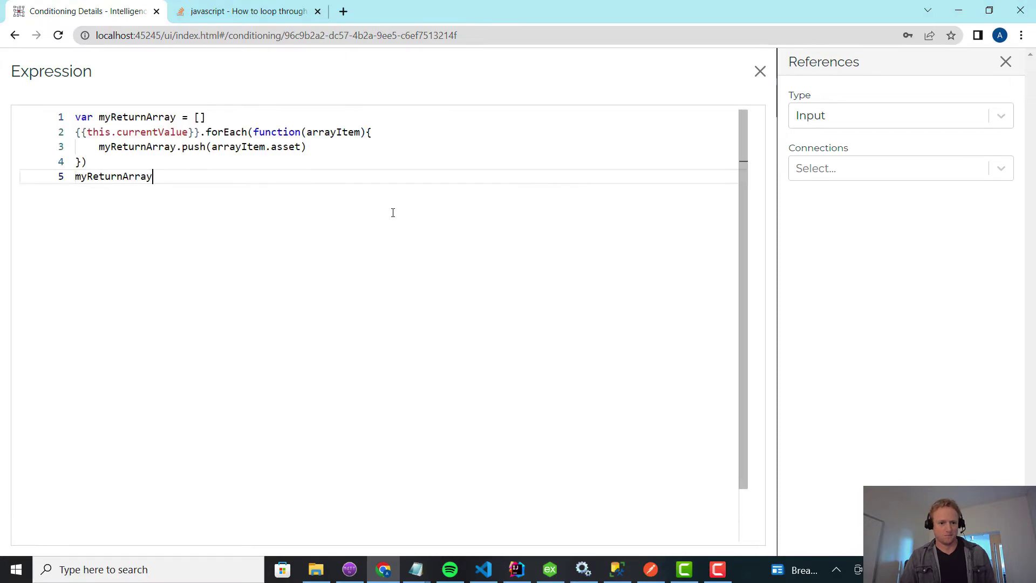
double_click(140, 131)
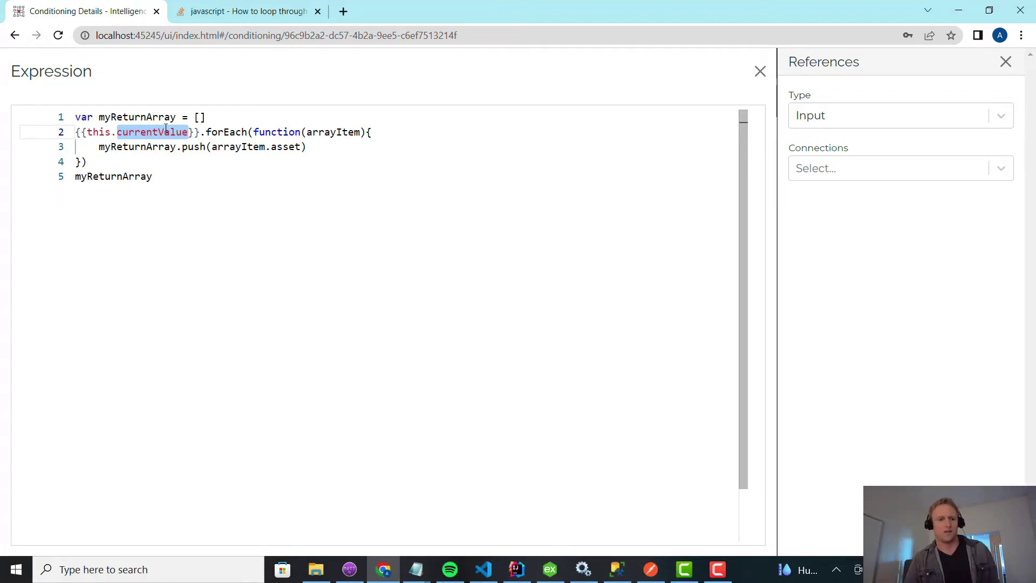
click(161, 204)
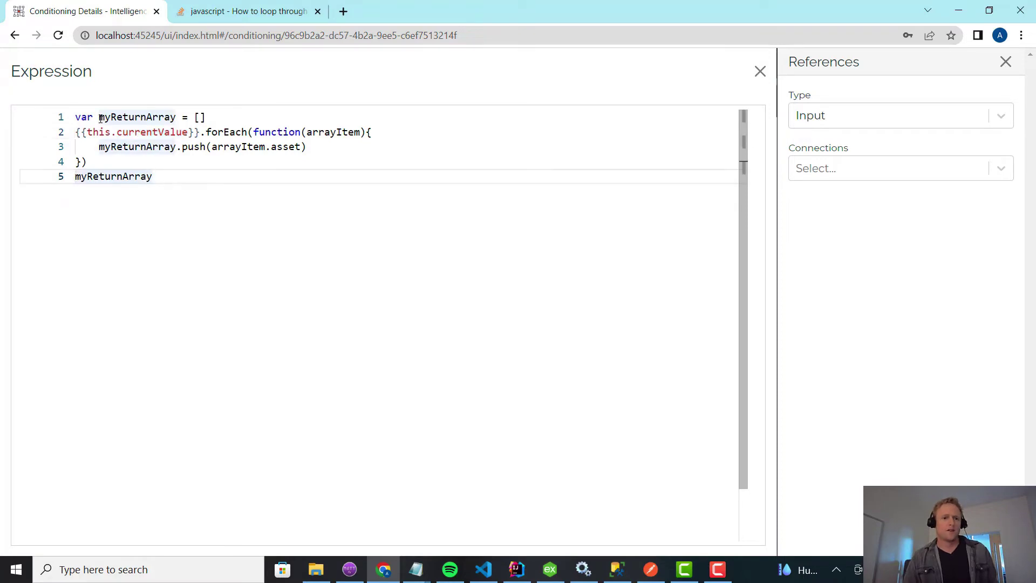
click(248, 10)
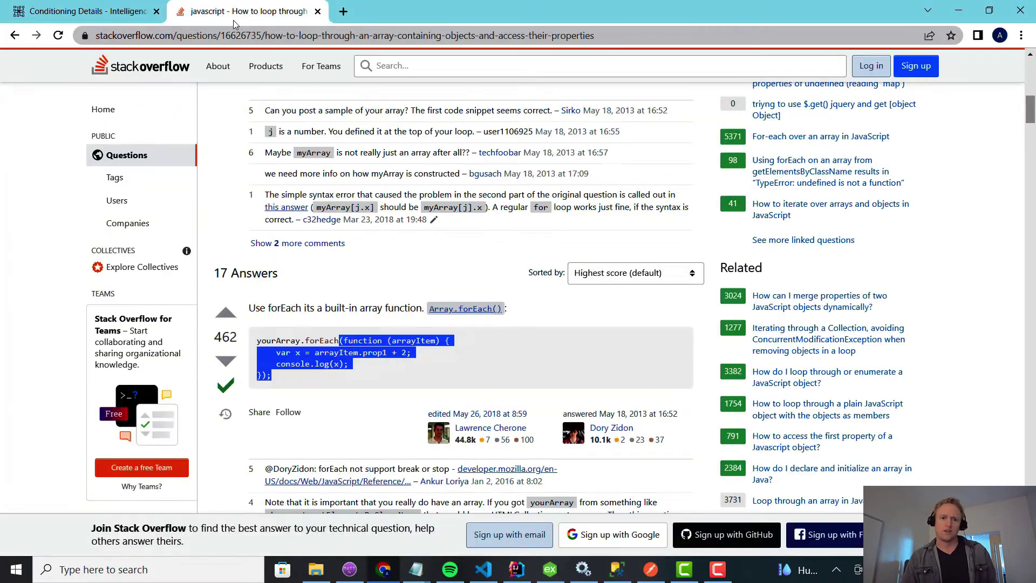
click(290, 354)
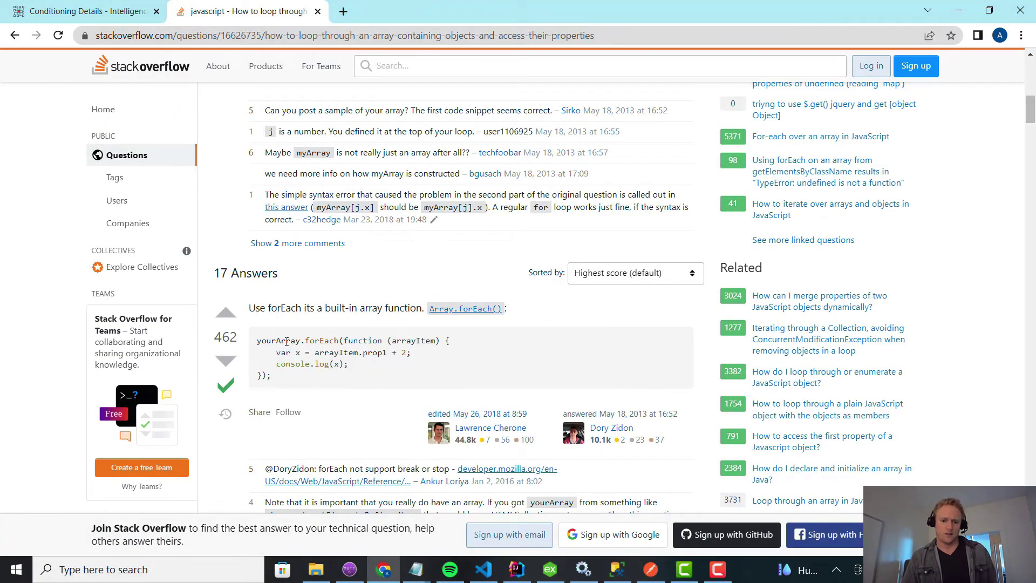
mouse_move(258, 339)
mouse_down()
mouse_move(273, 342)
mouse_move(272, 376)
mouse_move(257, 338)
mouse_up()
click(300, 386)
click(273, 360)
key(ctrl+Tab)
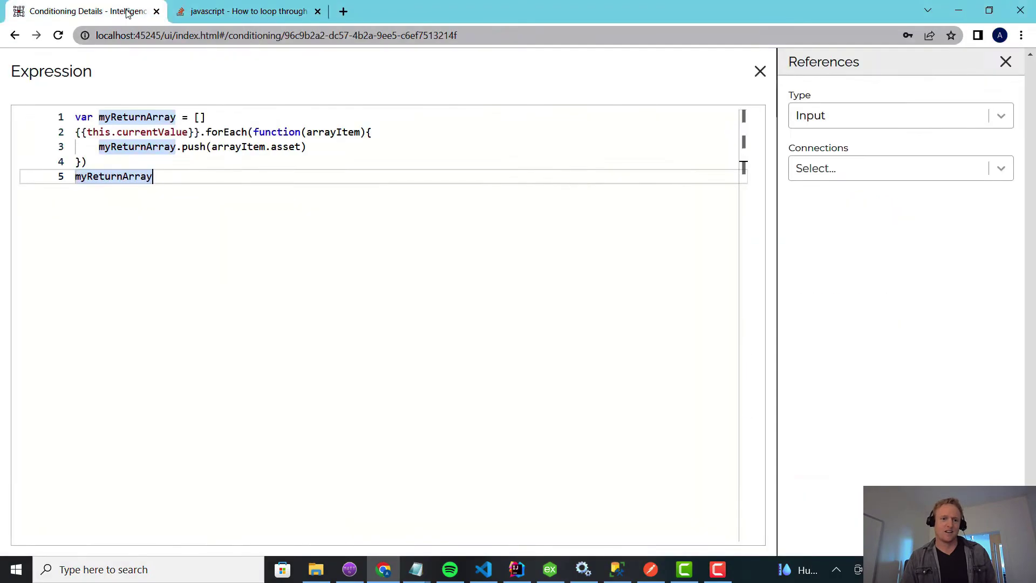
Step: Check the loop's myReturnArray, currentValue, arrayItem and asset against the SSMS asset column, then close the editor
double_click(137, 117)
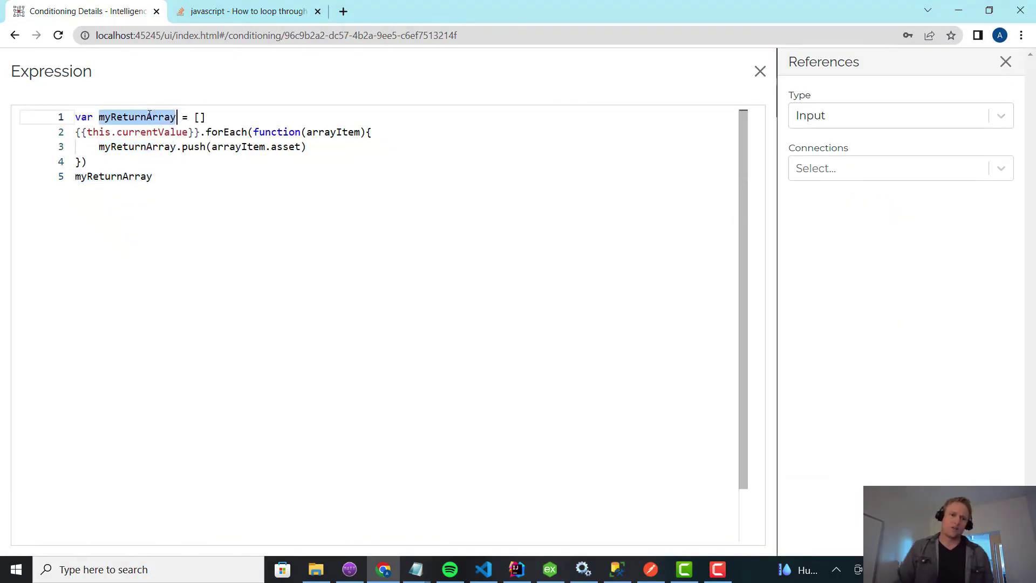
click(123, 132)
double_click(123, 131)
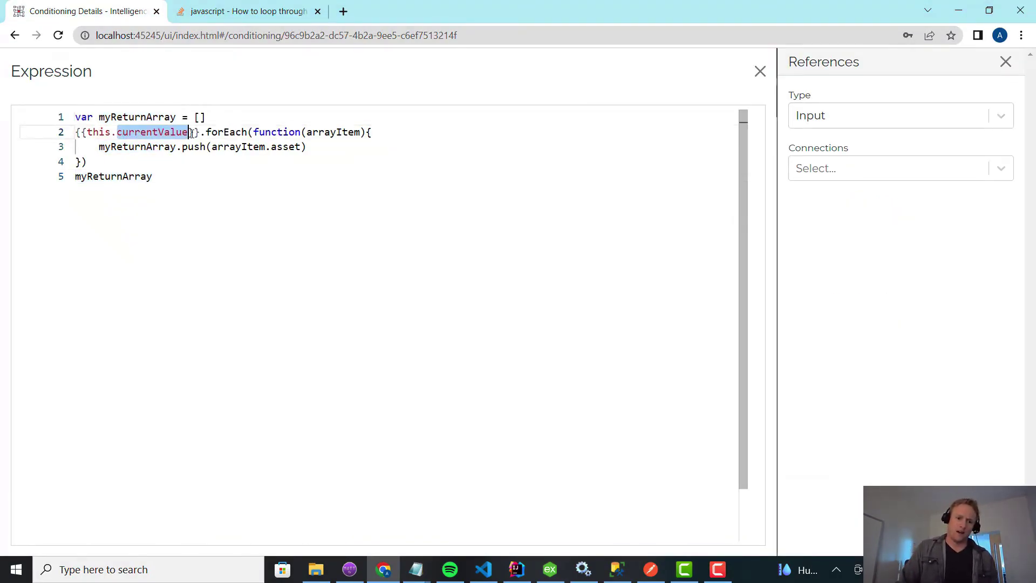
double_click(226, 147)
double_click(285, 147)
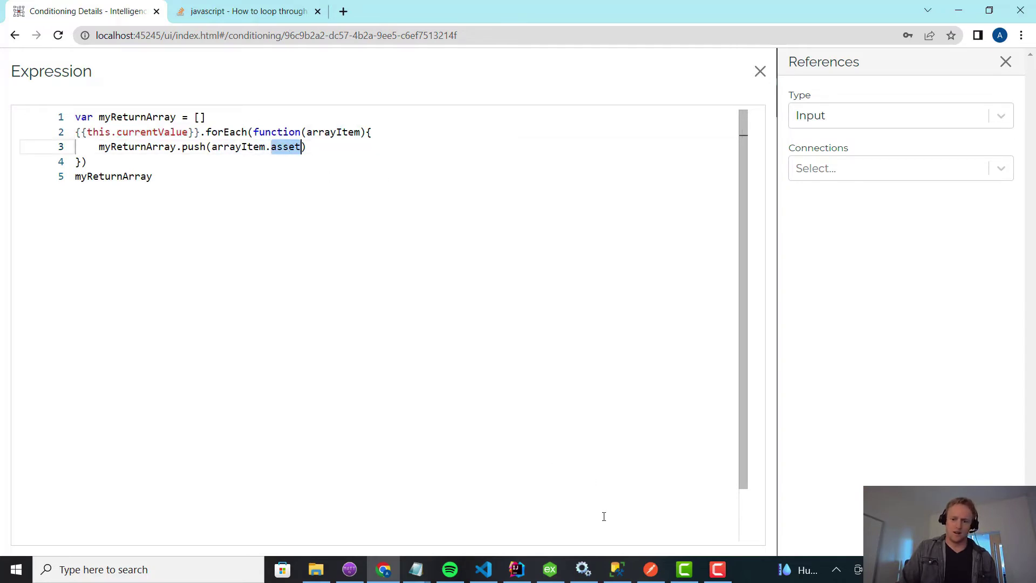
click(617, 570)
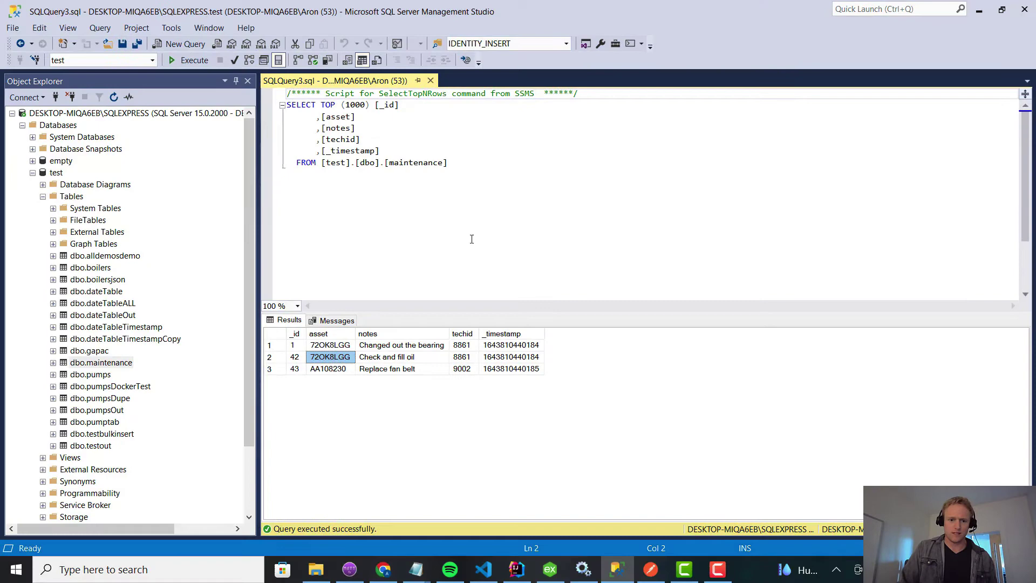
click(978, 9)
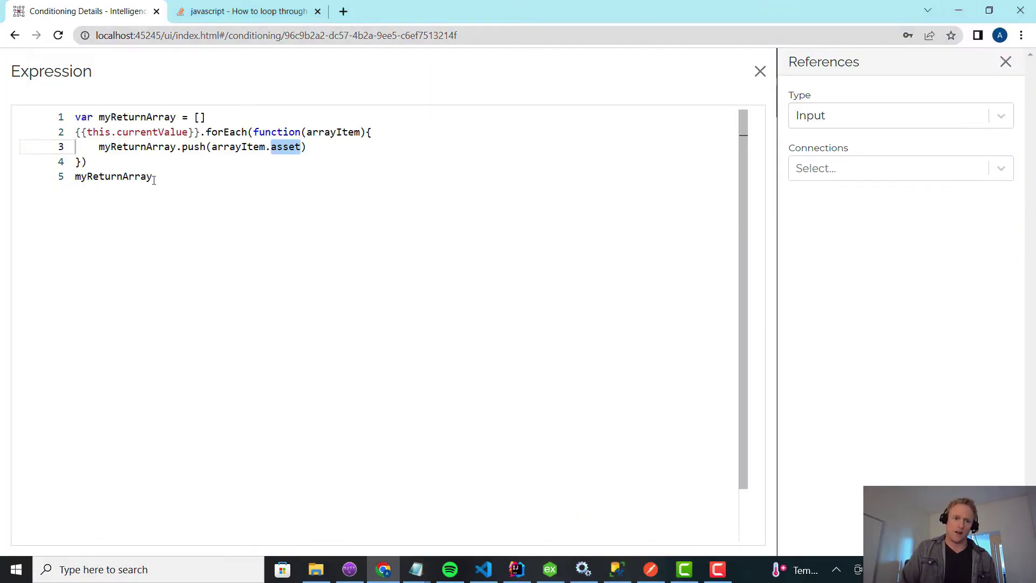
drag(154, 180, 93, 175)
click(758, 71)
click(715, 193)
click(700, 239)
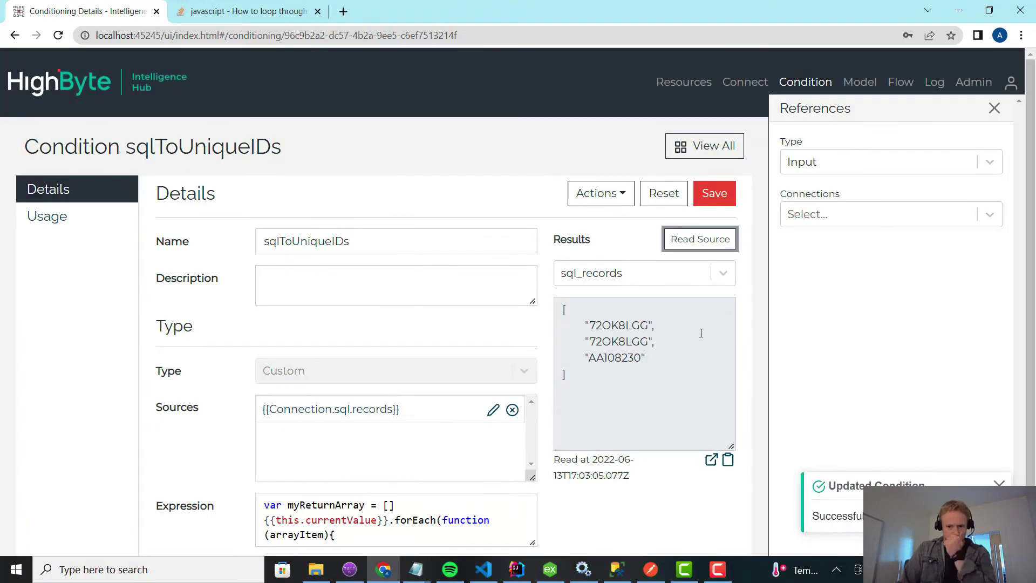
drag(583, 327, 664, 358)
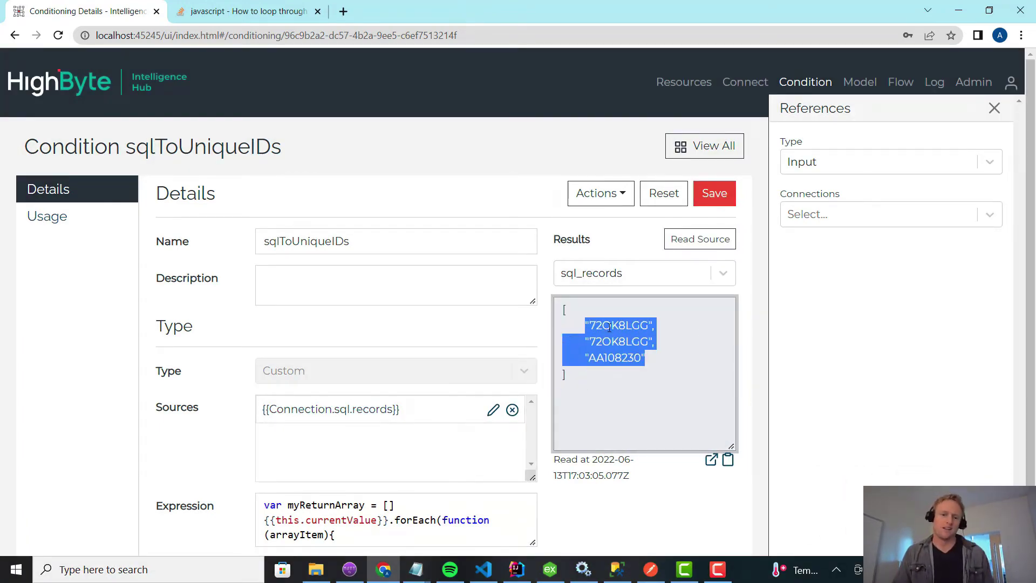
scroll(550, 410, down, 1)
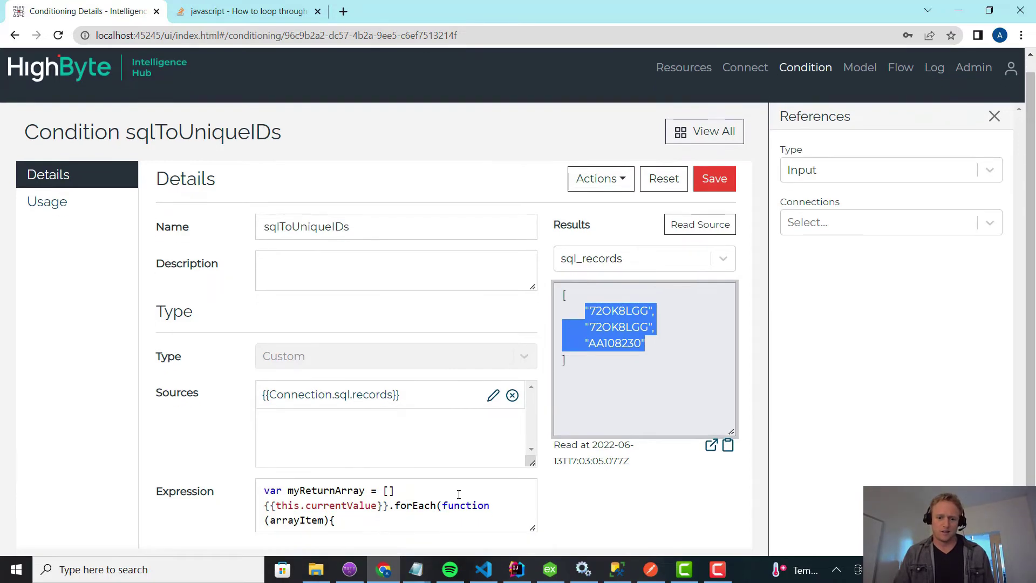
Step: Initialize myReturnArray as new Set() on line 1 and change push to add on line 3
click(511, 486)
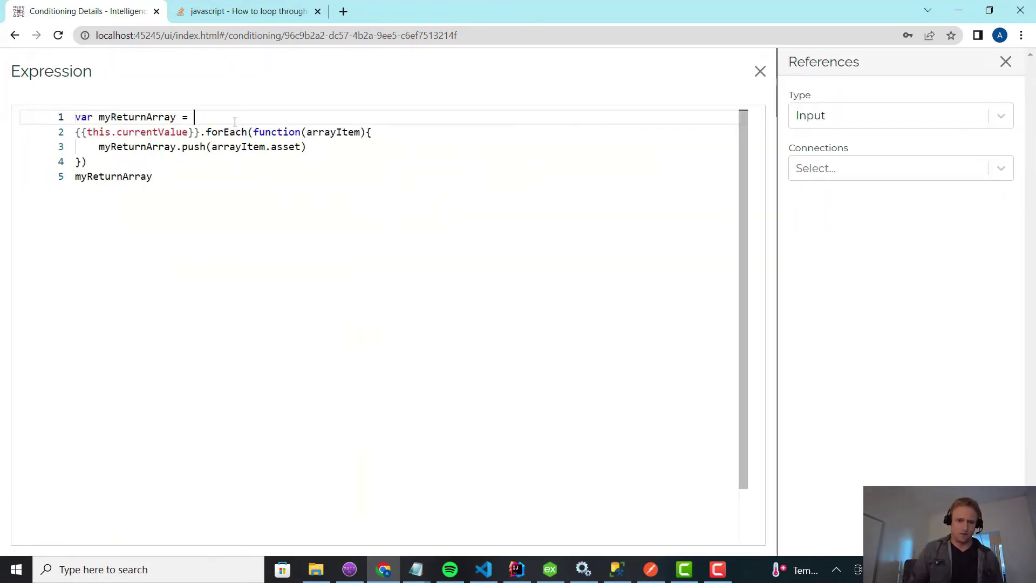
key(BackSpace)
key(BackSpace)
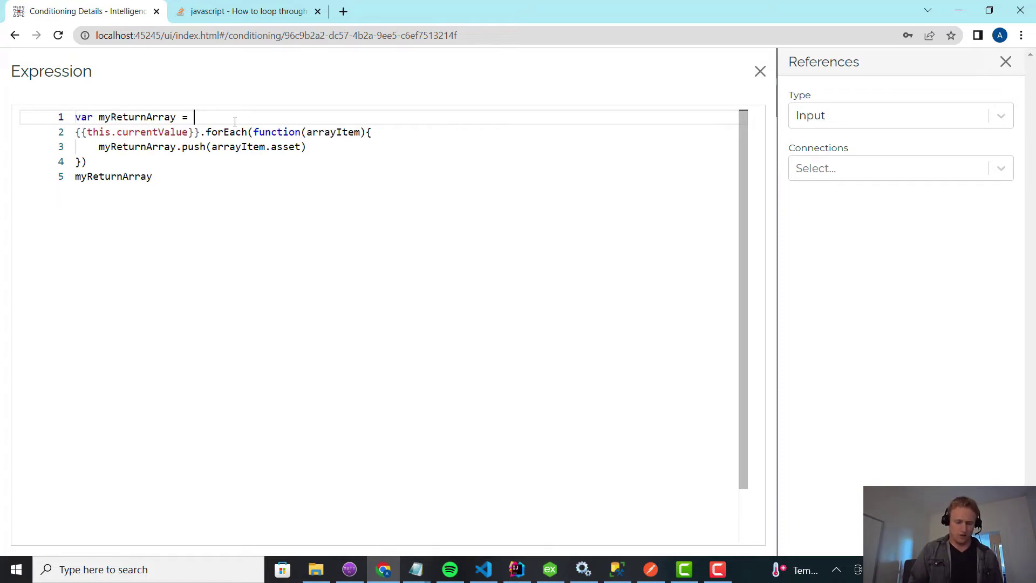
text(new Set())
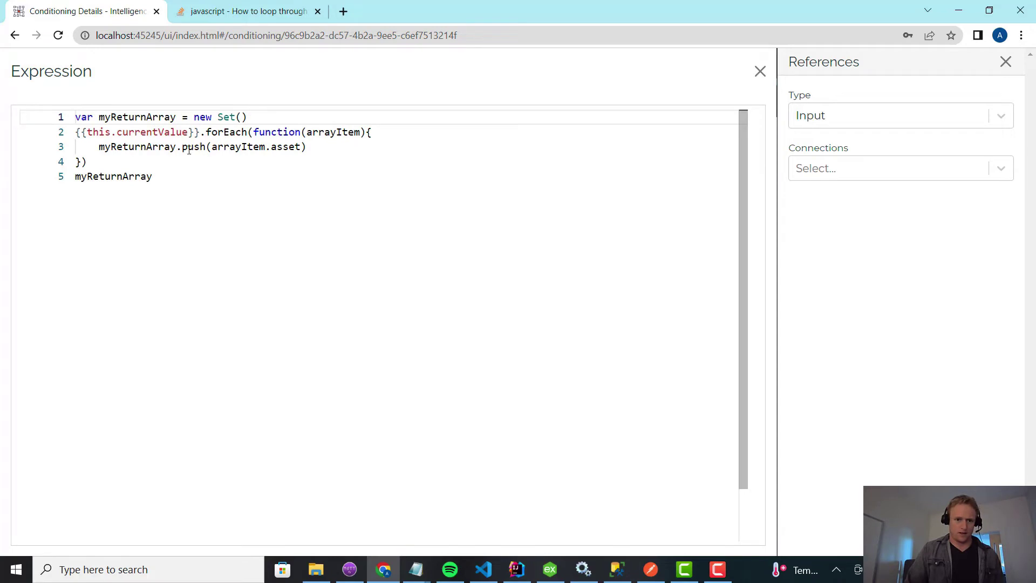
double_click(189, 148)
text(add)
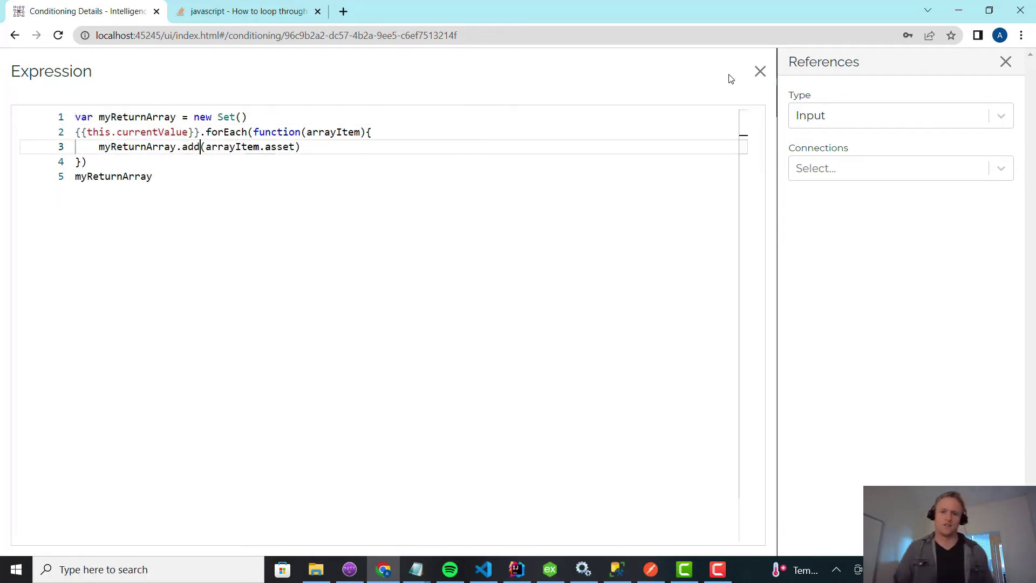
Step: Save the Set version, re-read the source to see an empty {}, and reopen the full-size expression editor
click(760, 72)
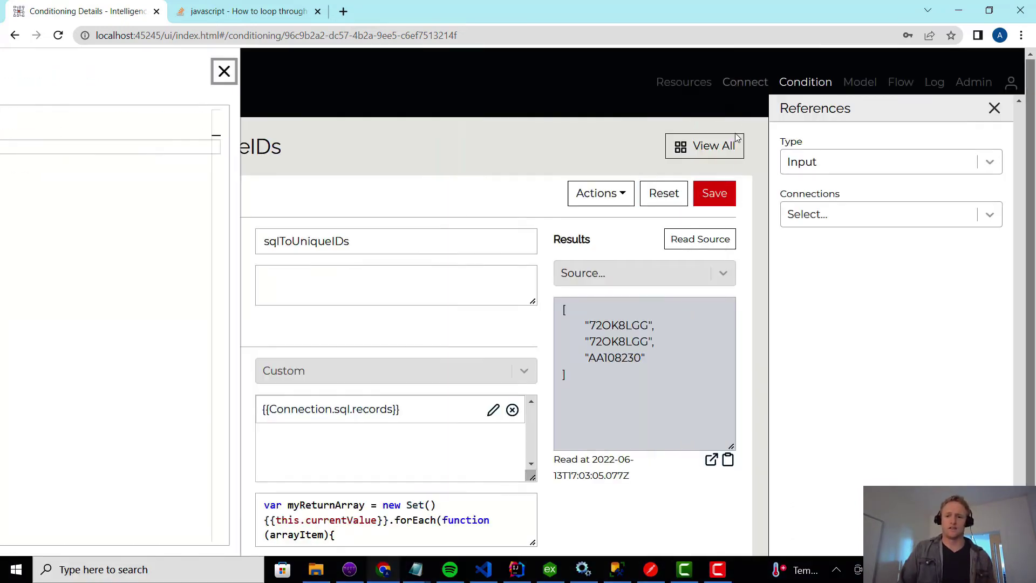
click(714, 193)
click(704, 237)
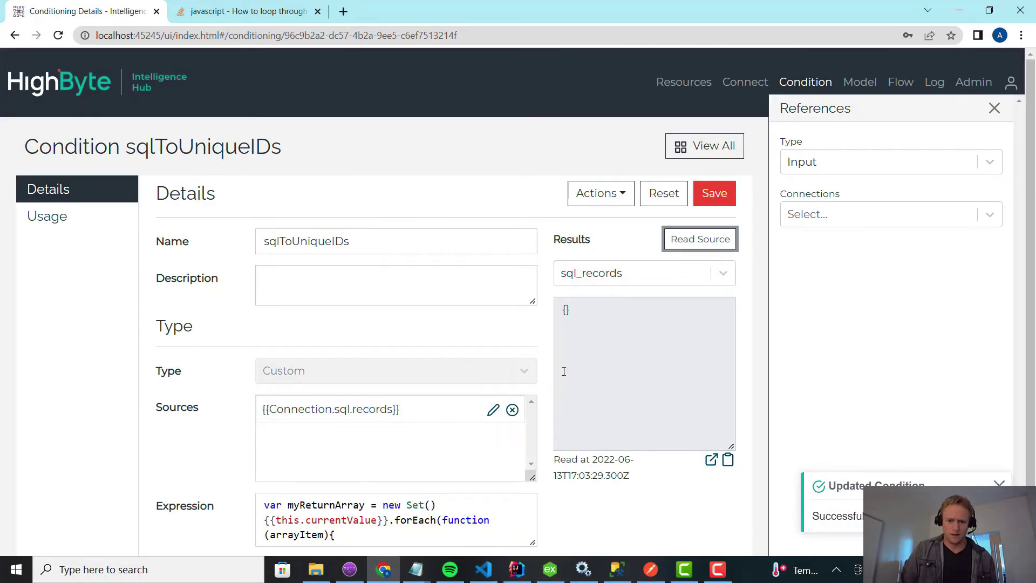
click(417, 493)
click(510, 487)
Step: Wrap the final myReturnArray on line 5 in Array.from(...)
click(75, 177)
text(Array.from()
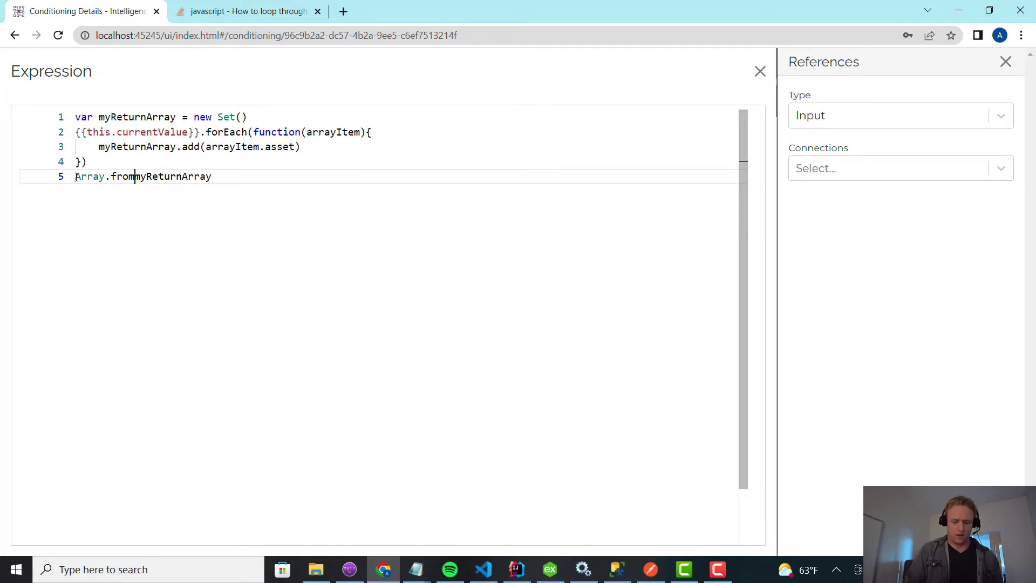
key(End)
text())
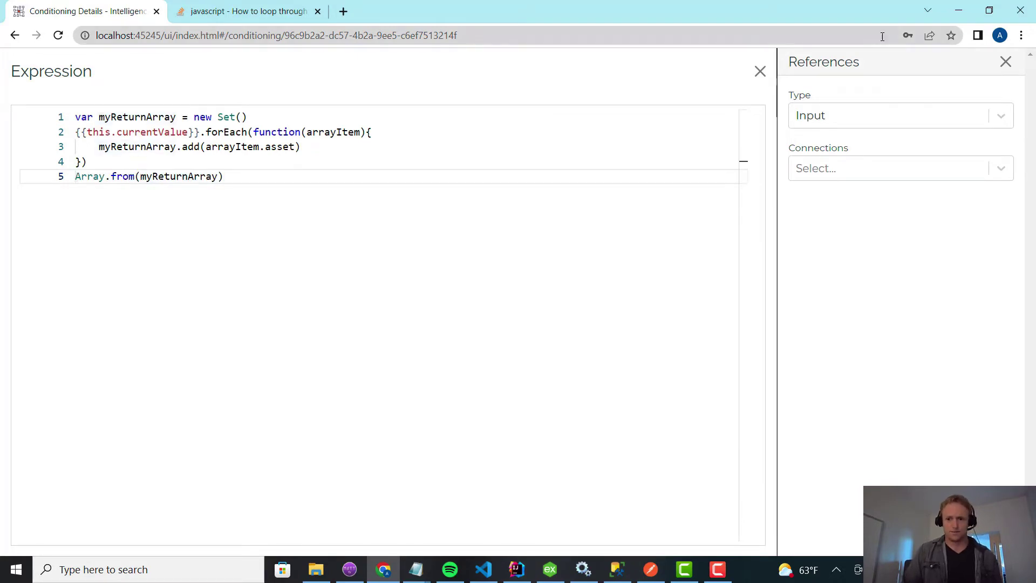
Step: Save the condition and re-read the source, showing the unique IDs 72OK8LGG and AA108230
click(755, 67)
click(714, 193)
click(724, 239)
click(573, 303)
key(ctrl+a)
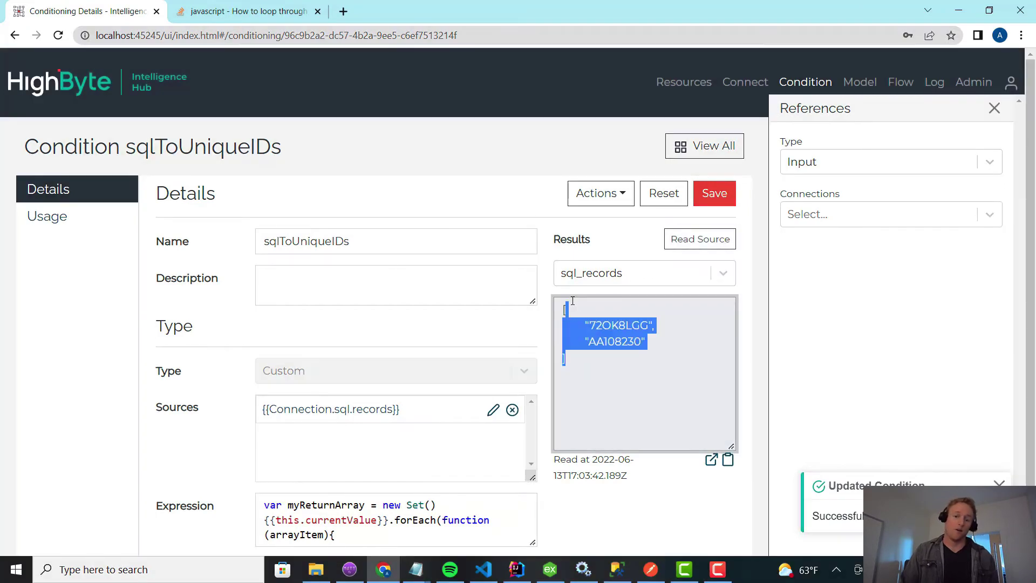
click(609, 377)
key(ctrl+a)
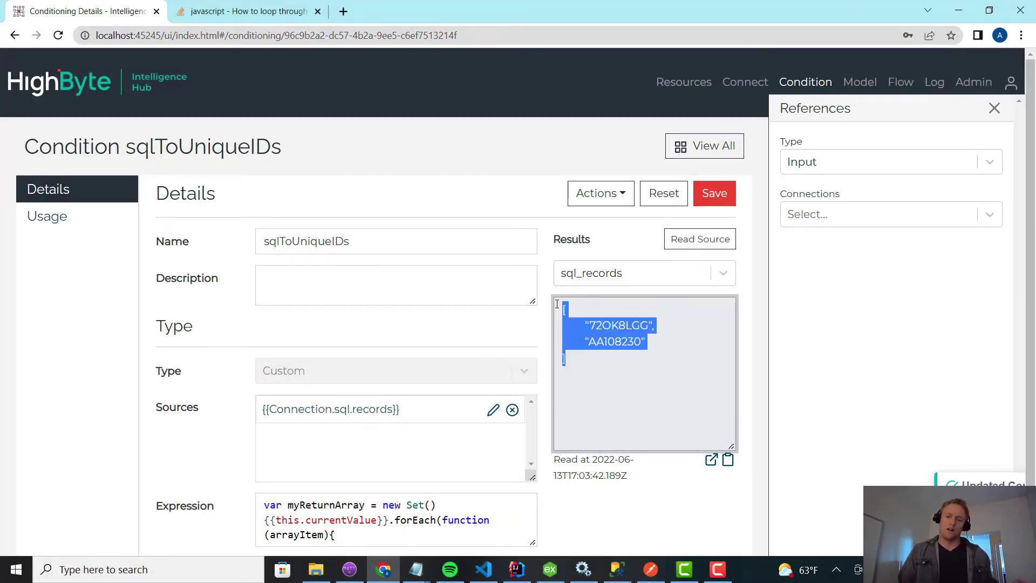
click(615, 337)
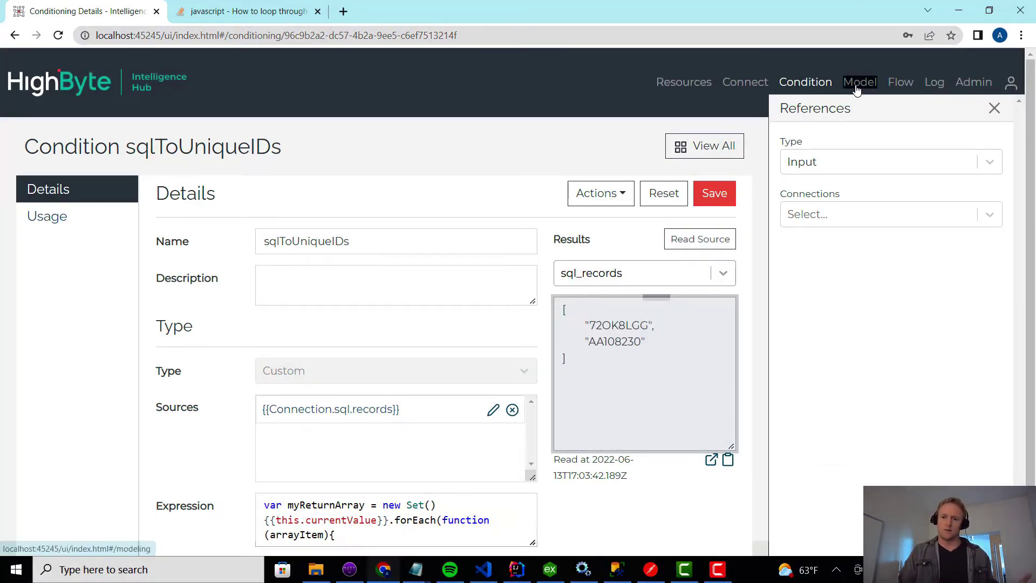
Step: Browse Condition references, expand sqlToUniqueIDs, and drag the sql_records reference over the results
click(836, 161)
click(829, 198)
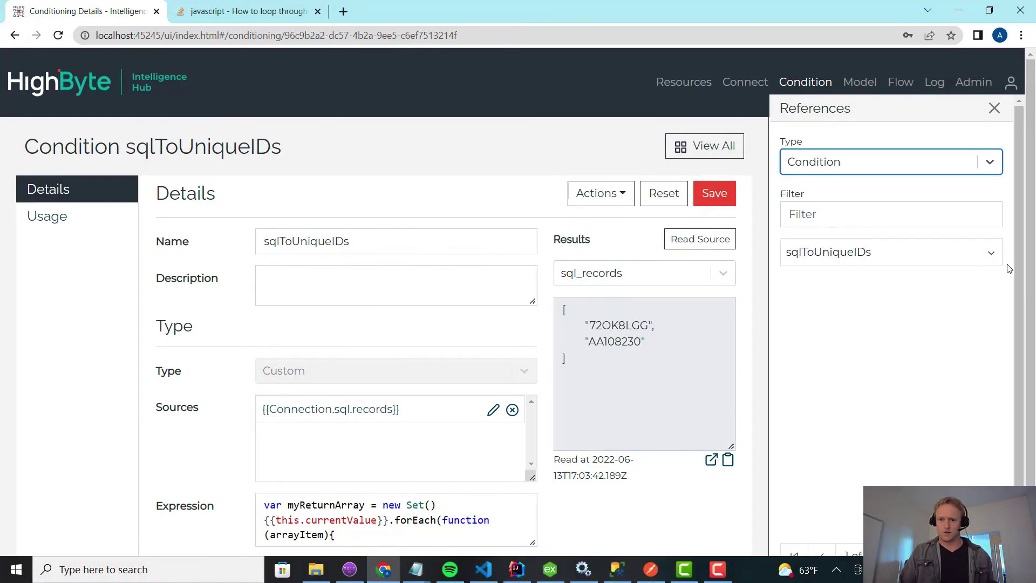
click(991, 254)
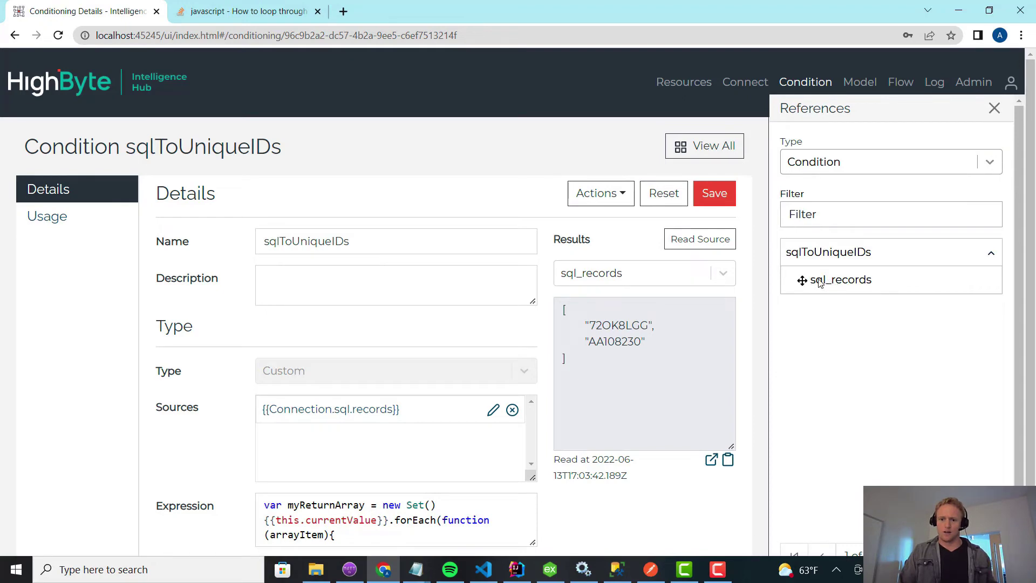
drag(799, 280, 628, 359)
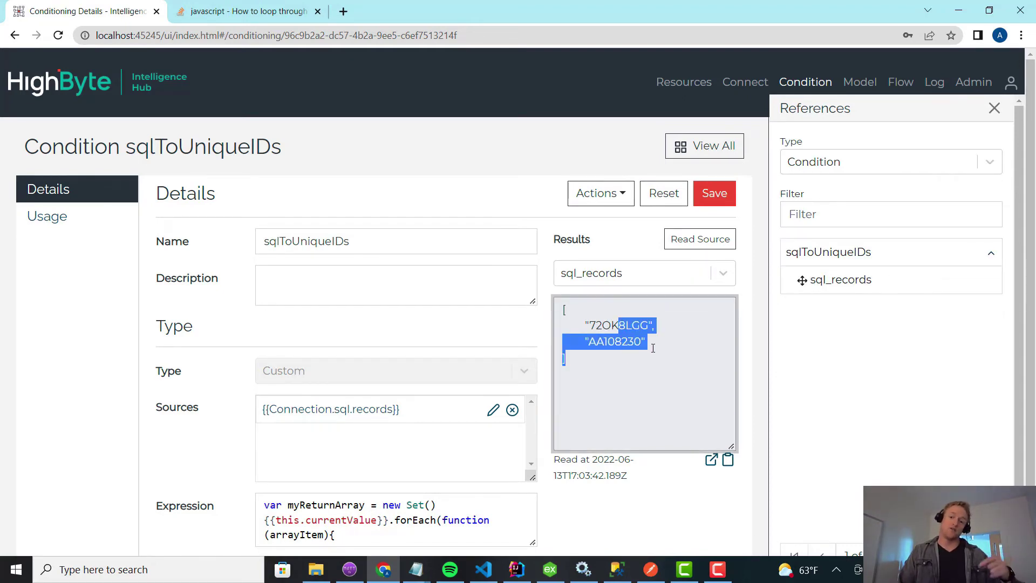
click(653, 348)
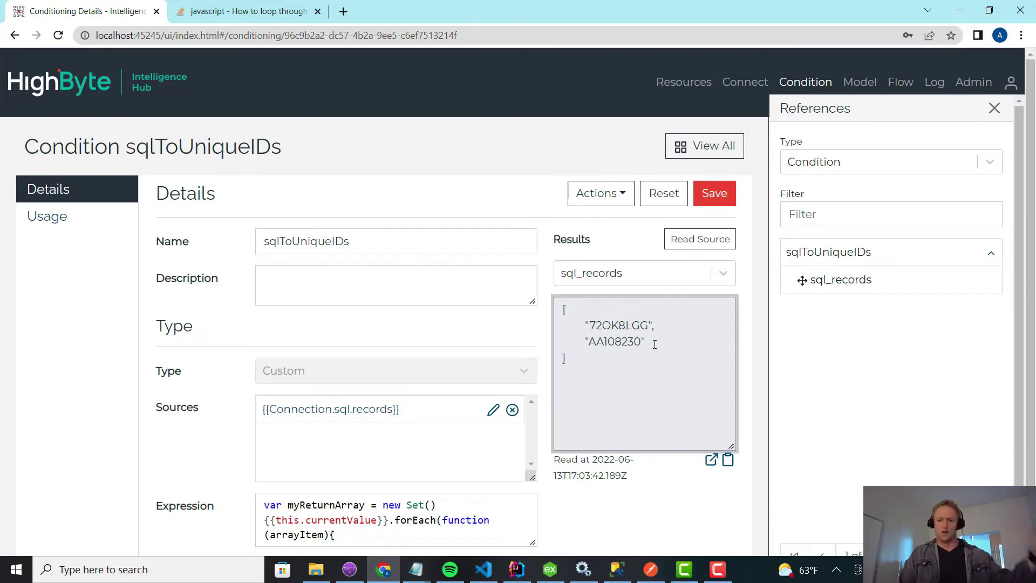
Step: Close the References panel and save the sqlToUniqueIDs condition
click(994, 109)
scroll(308, 335, down, 1)
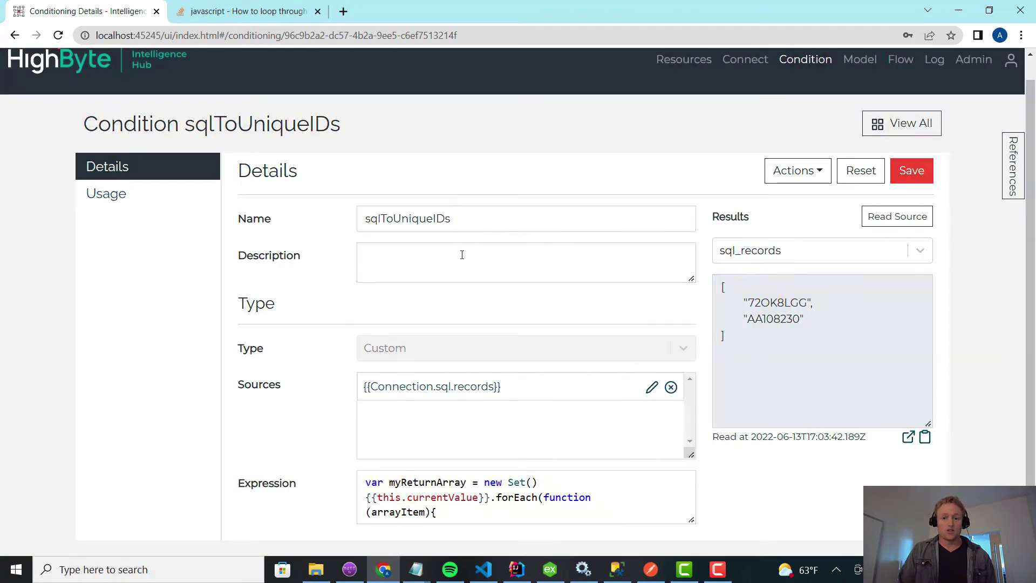
click(911, 172)
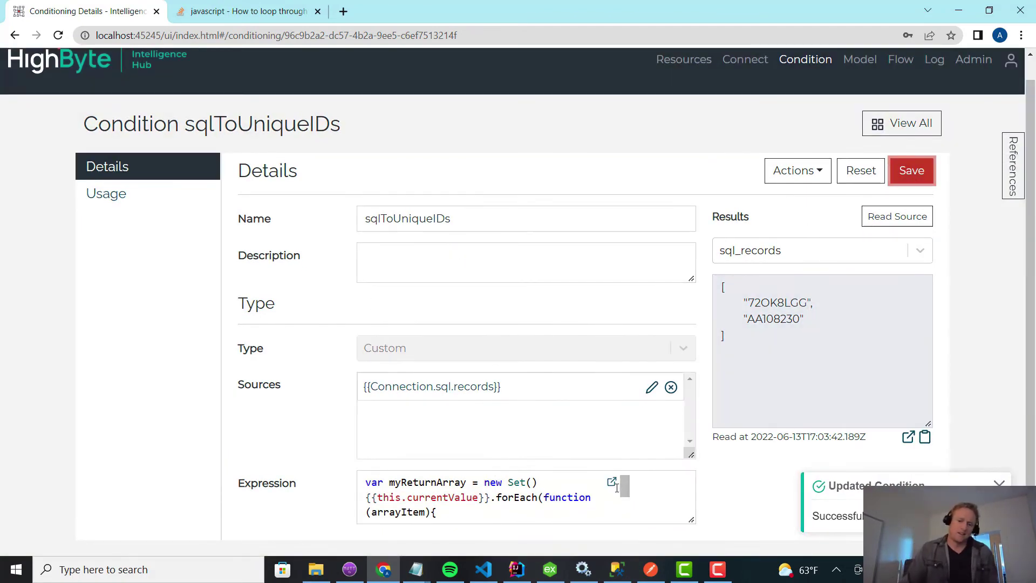
Step: Replace the expression's loop code with the single call getSet({{this.currentValue}})
click(611, 483)
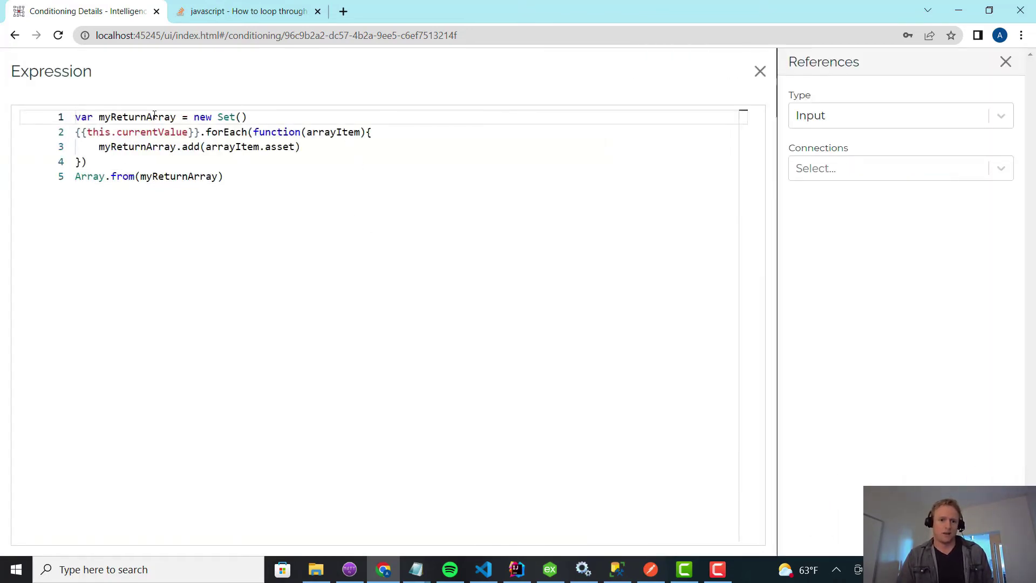
key(Return)
key(Return)
key(Up)
key(Up)
text(getSe)
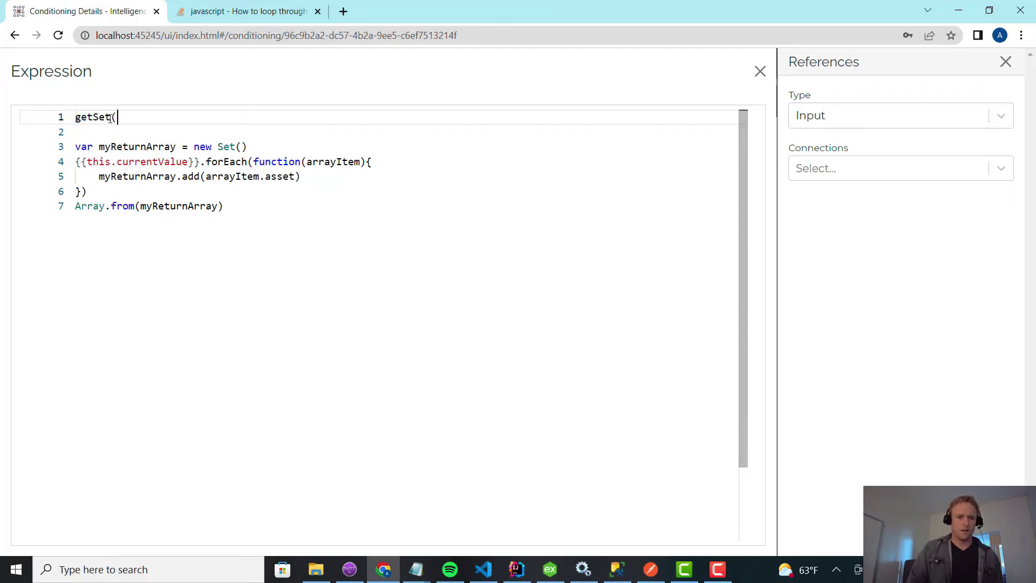
text(t({{this.curre)
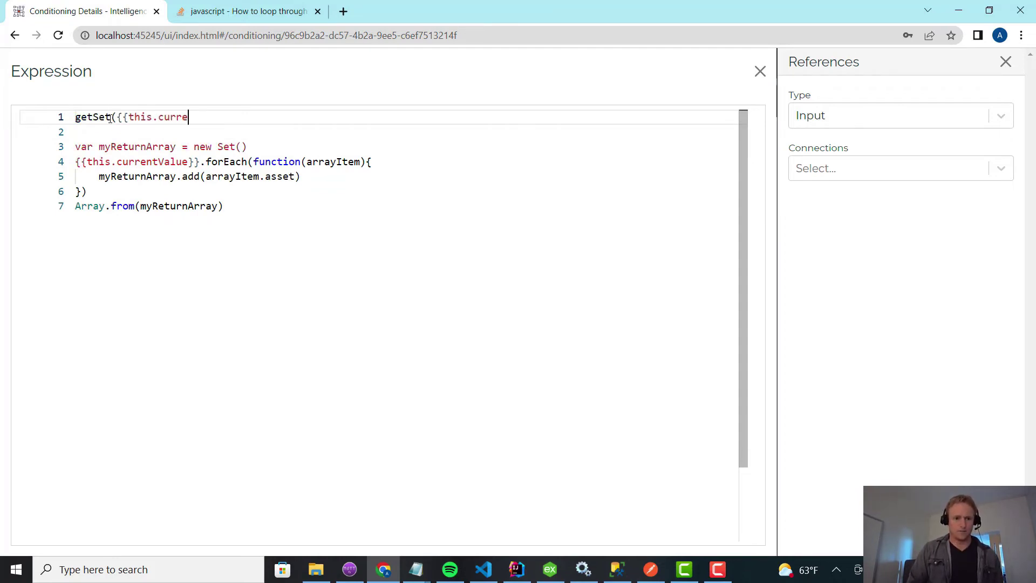
text(ntValue}}))
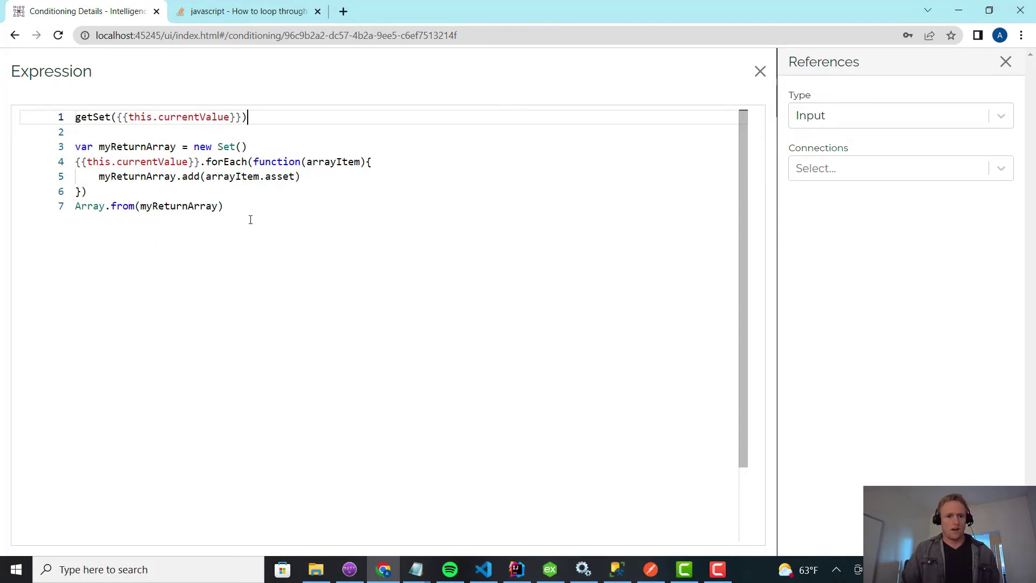
drag(251, 219, 54, 155)
key(ctrl+c)
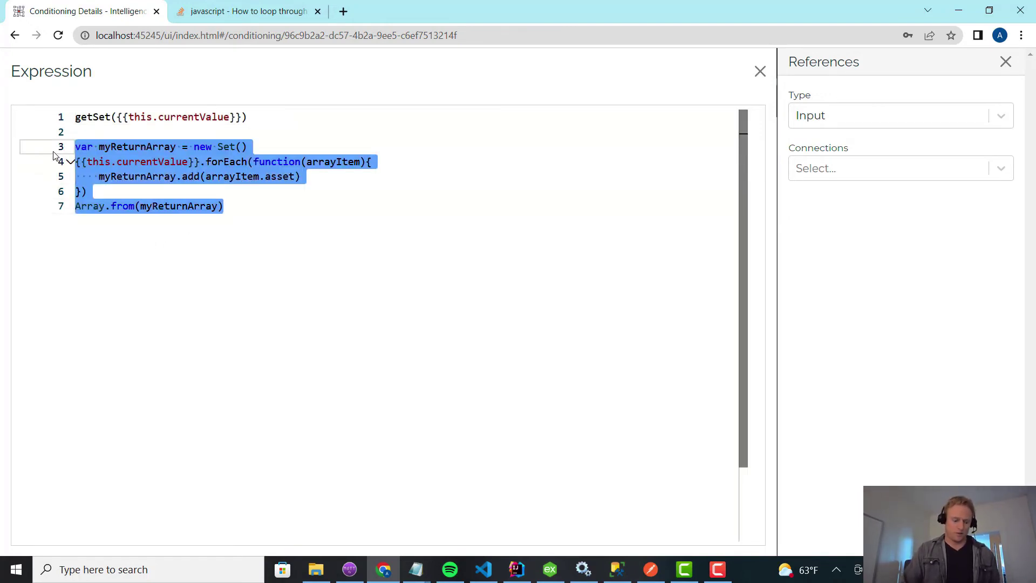
key(BackSpace)
key(BackSpace)
key(BackSpace)
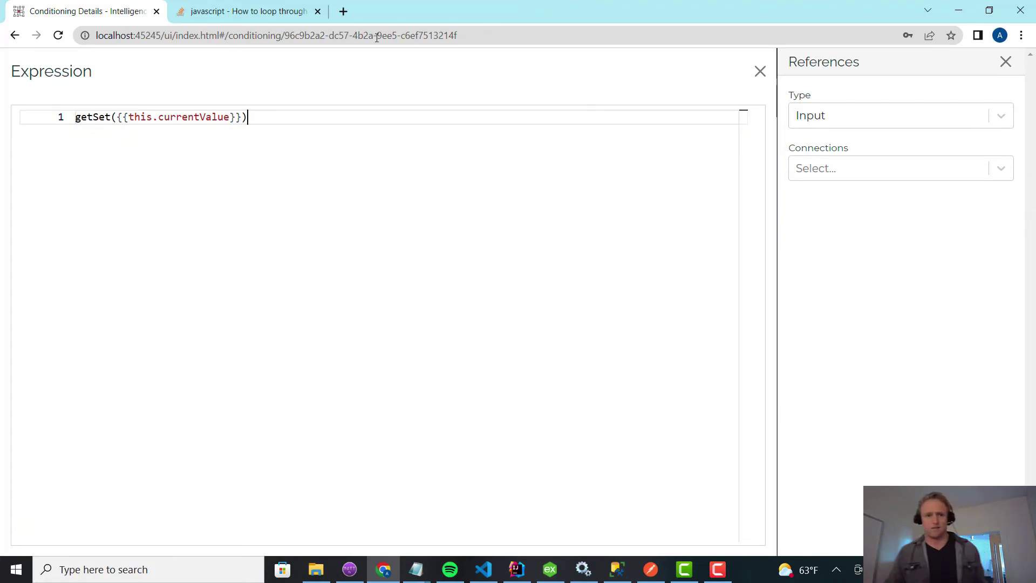
click(759, 71)
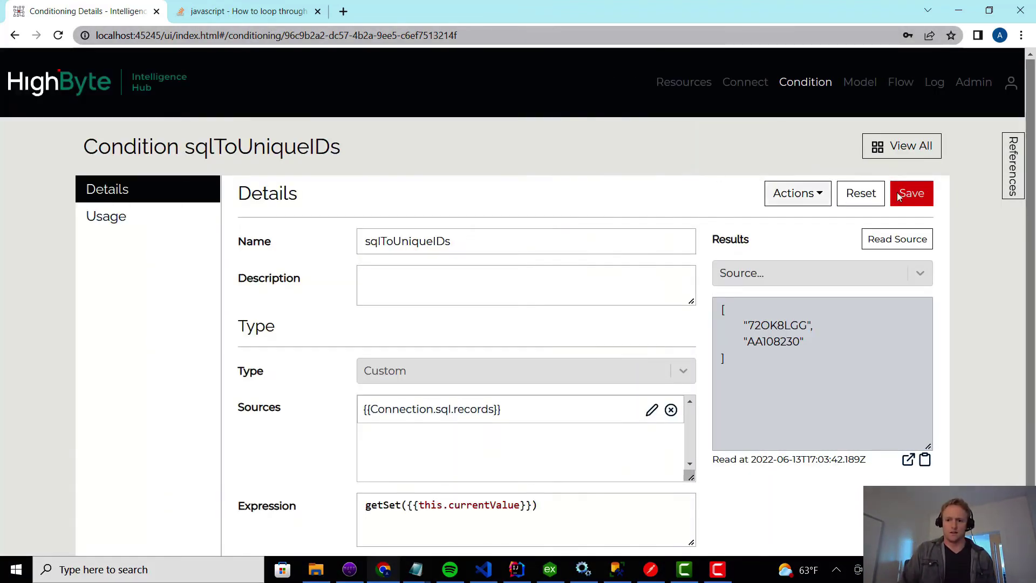
Step: Save and read the source, showing the error that getSet is not defined
click(913, 196)
click(894, 241)
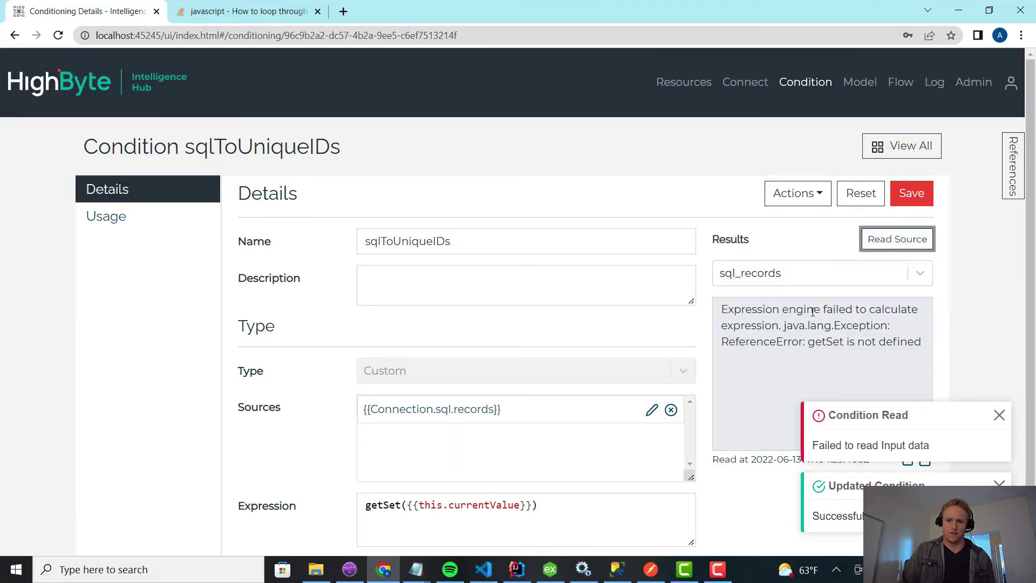
drag(823, 309, 868, 342)
double_click(826, 341)
Step: In Admin > Functions, start function getSet(myArray) and paste the Set-building loop into its body
click(973, 82)
click(356, 155)
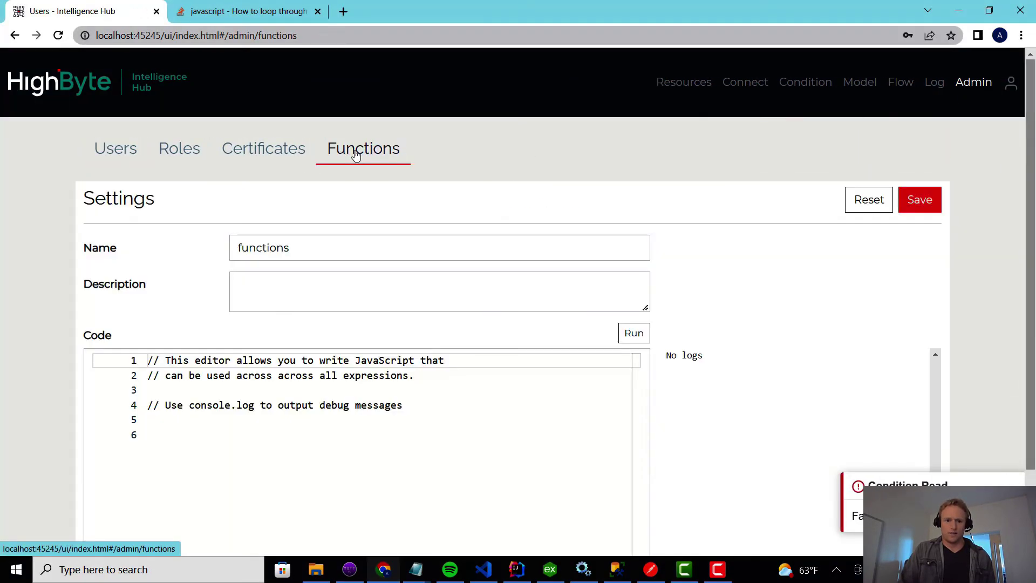
scroll(181, 314, down, 2)
click(182, 333)
key(Return)
text(function g)
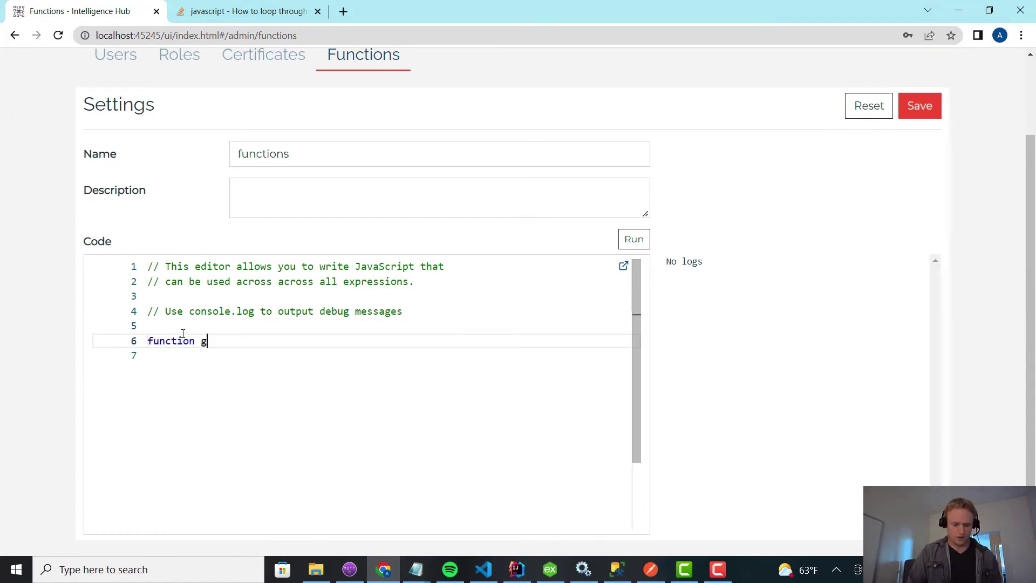
text(etSet(myA)
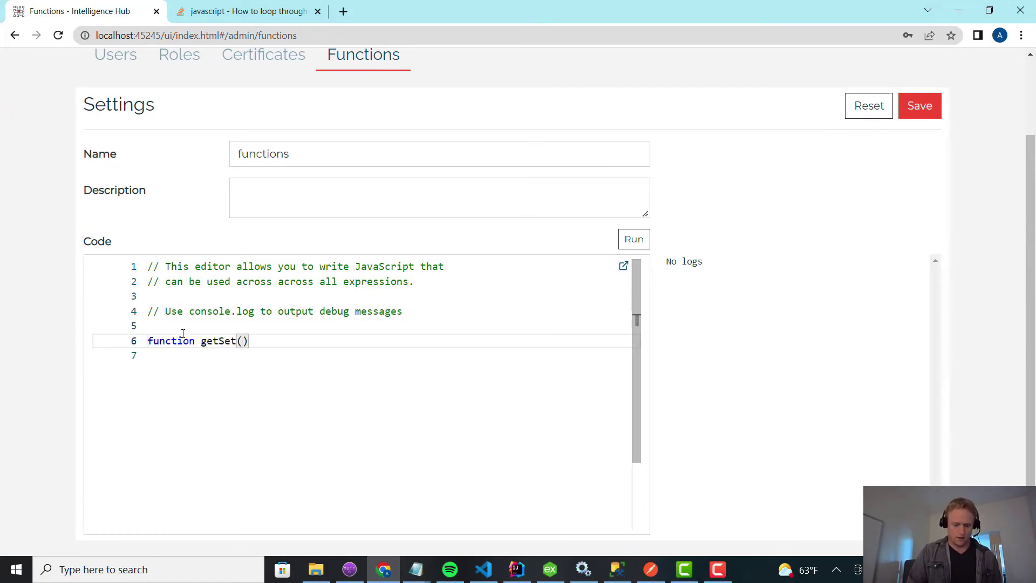
text(rray)
key(Return)
text({)
key(Return)
key(ctrl+v)
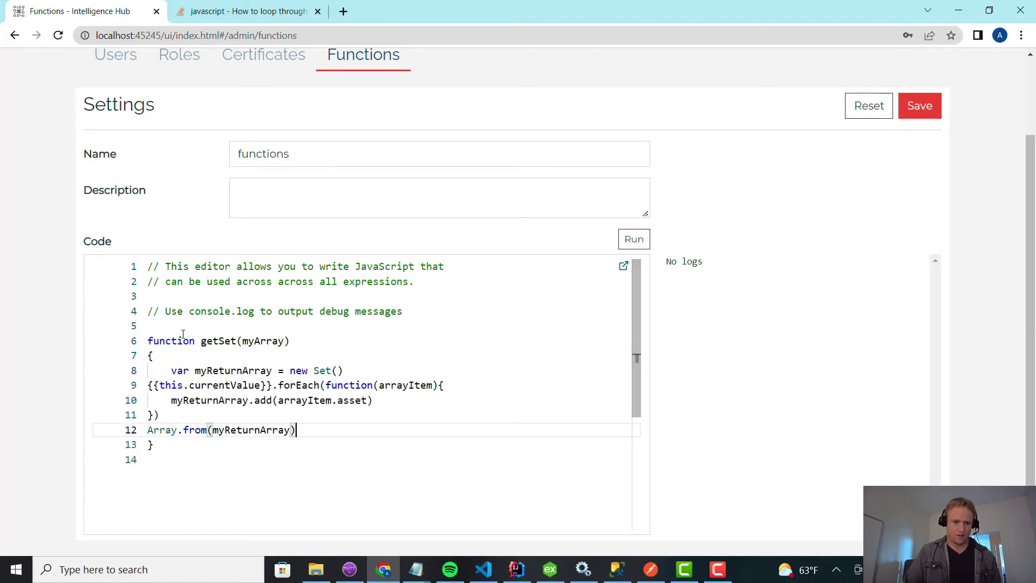
Step: Replace {{this.currentValue}} with myArray in the forEach and indent the forEach block
drag(149, 385, 273, 385)
key(BackSpace)
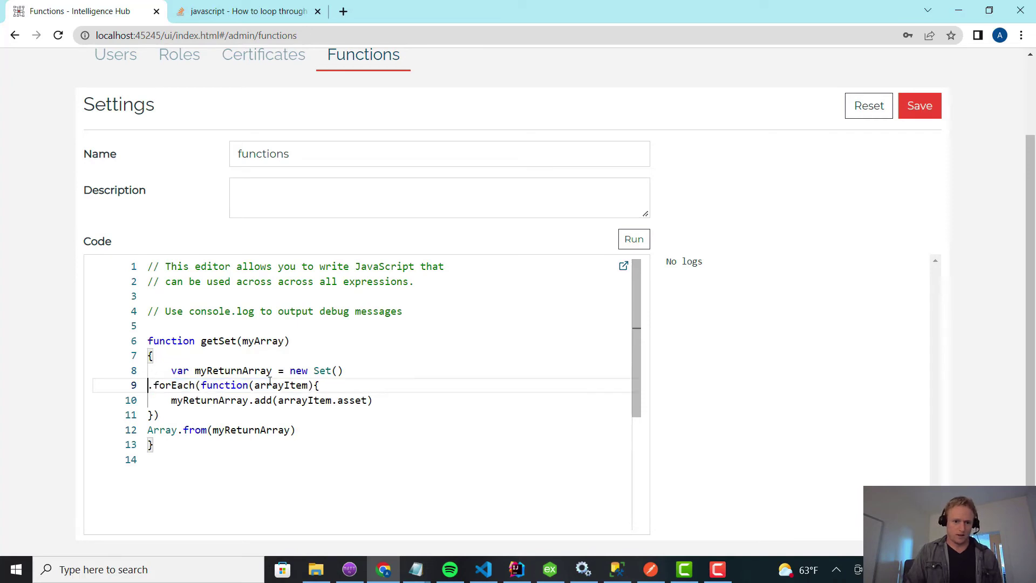
text(myArray)
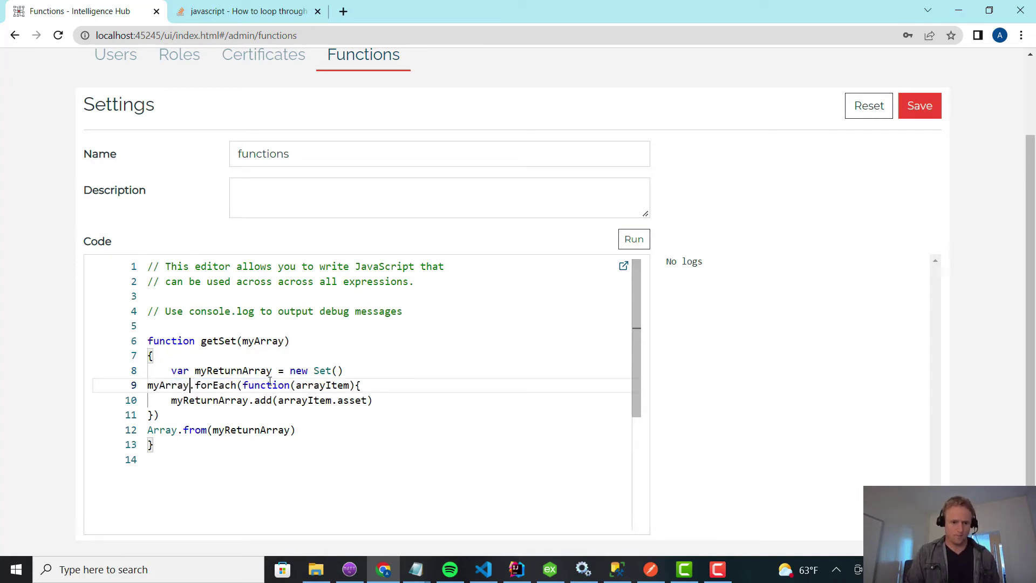
key(ctrl+shift+bracketleft)
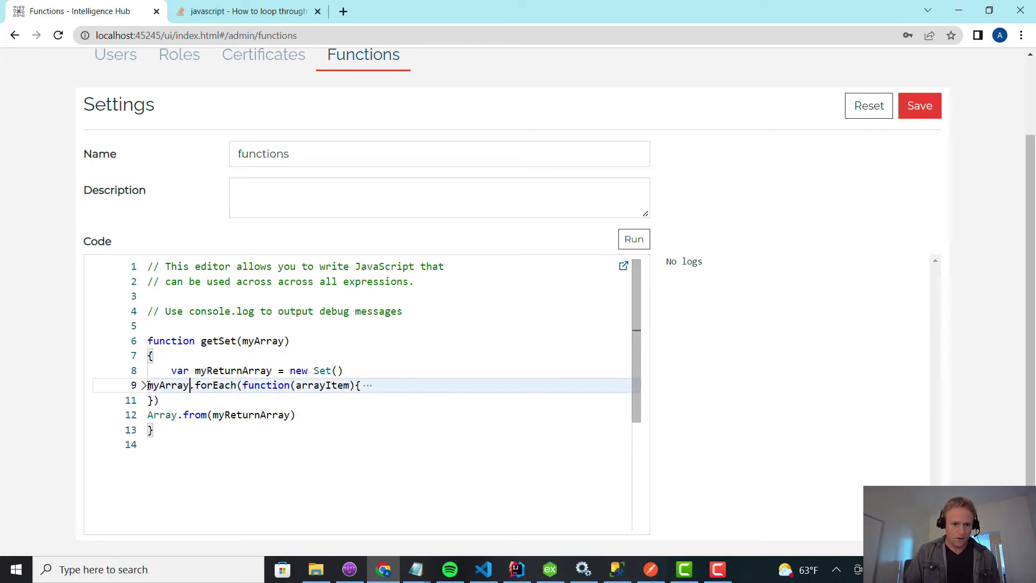
click(143, 386)
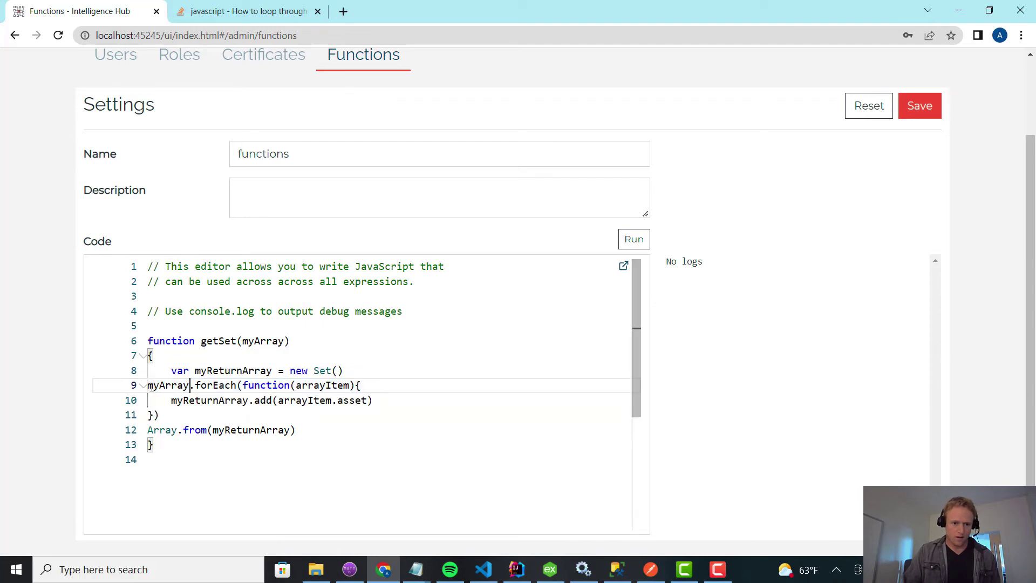
click(155, 385)
key(Home)
key(Tab)
key(Down)
key(Tab)
key(Down)
key(Home)
key(Tab)
key(Up)
key(Down)
Step: Make line 12 return Array.from(myReturnArray), indented inside the function
key(Down)
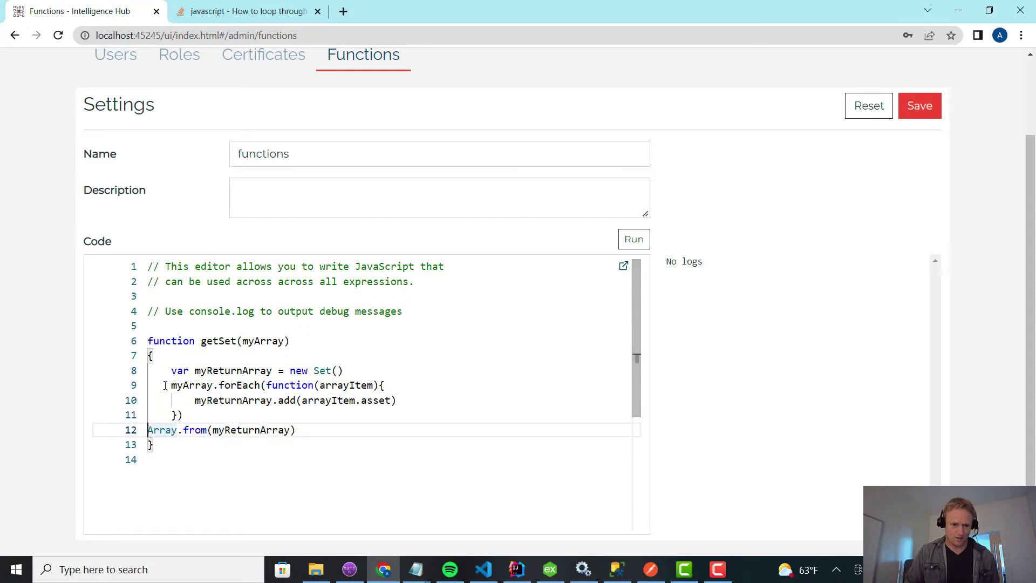
key(Up)
key(Down)
key(Home)
text(return ()
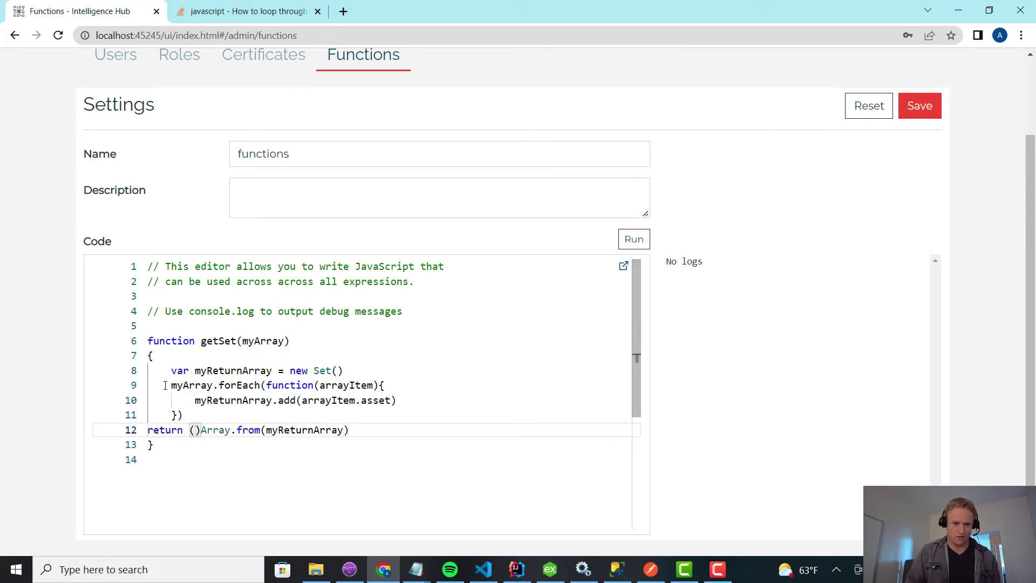
key(Delete)
key(ctrl+Right)
key(ctrl+Right)
key(ctrl+Right)
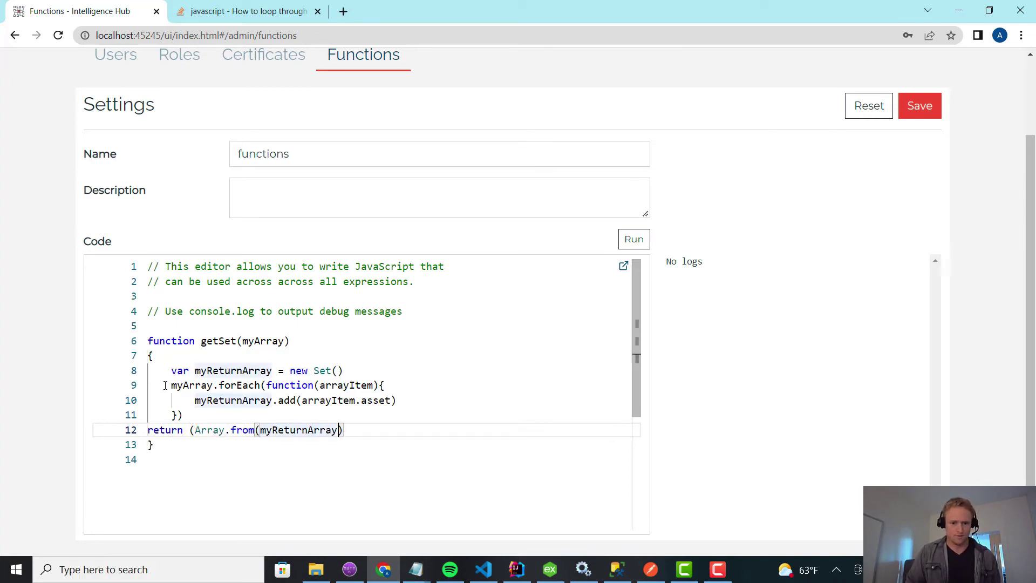
key(Down)
key(Up)
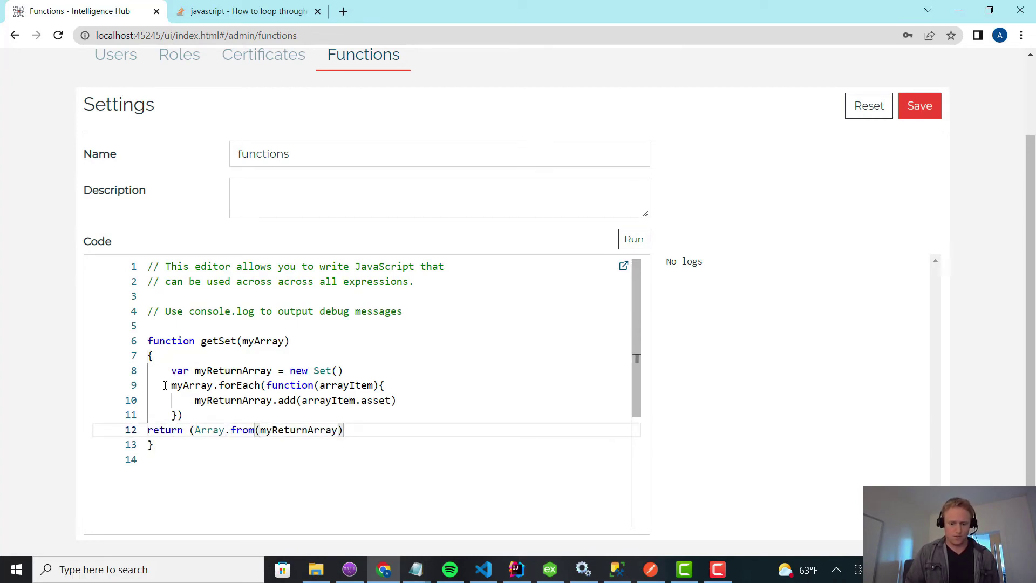
text())
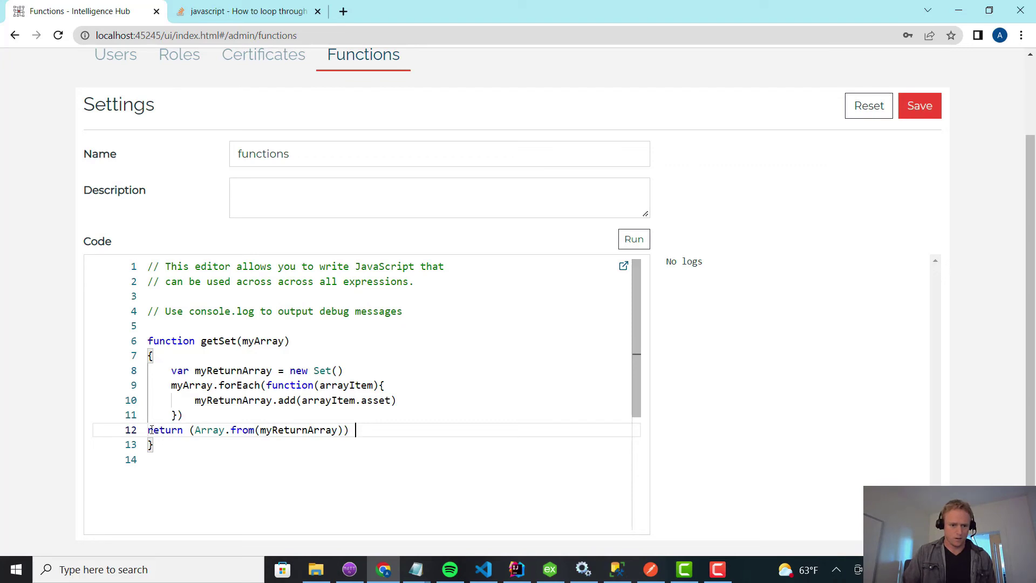
click(151, 430)
key(Tab)
Step: Save the global functions code and run it to check for errors
click(919, 105)
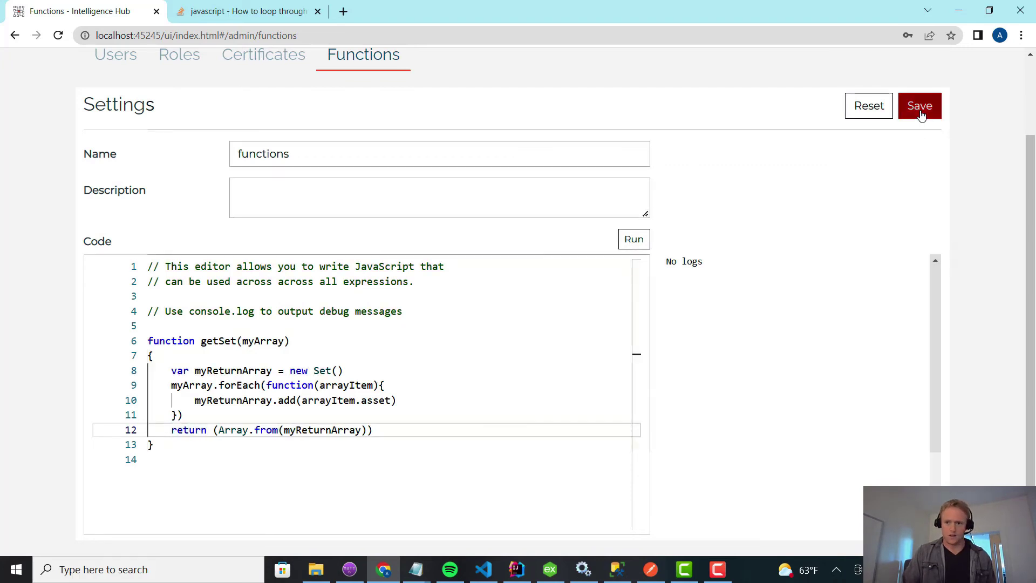
click(644, 242)
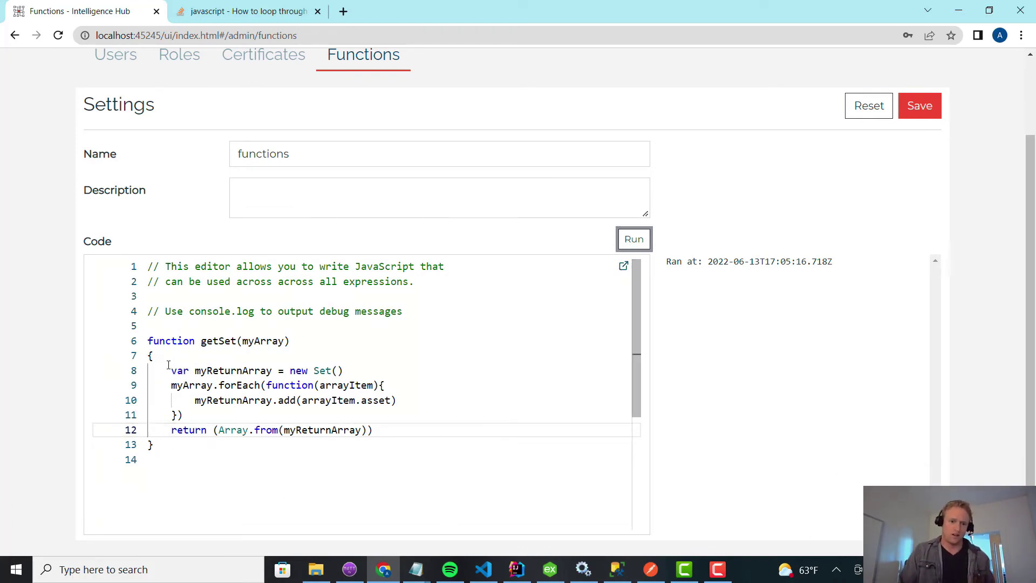
drag(169, 365, 381, 430)
click(382, 436)
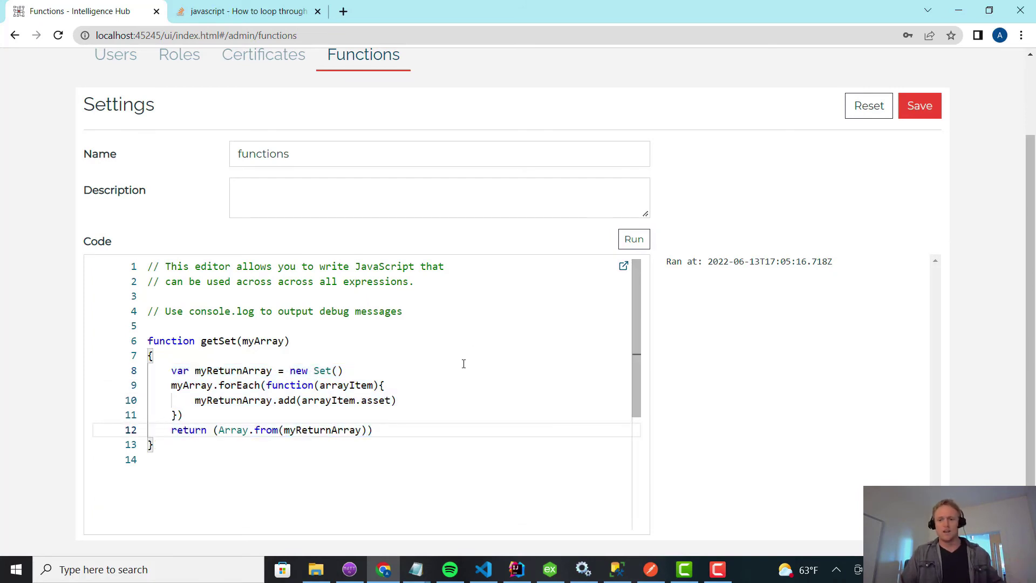
scroll(678, 233, up, 2)
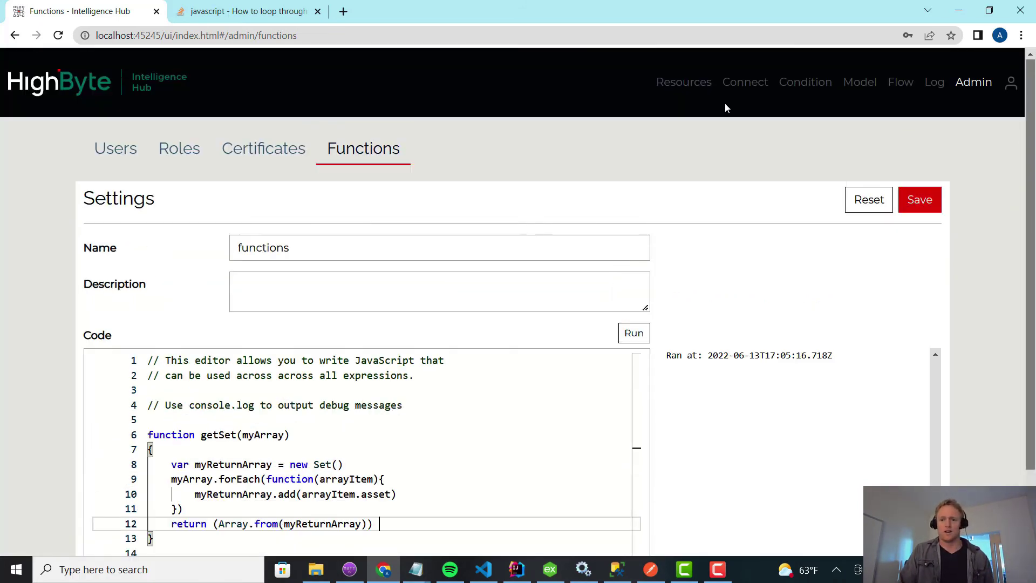
Step: Go back to Conditions and open the sqlToUniqueIDs condition
click(816, 82)
click(165, 214)
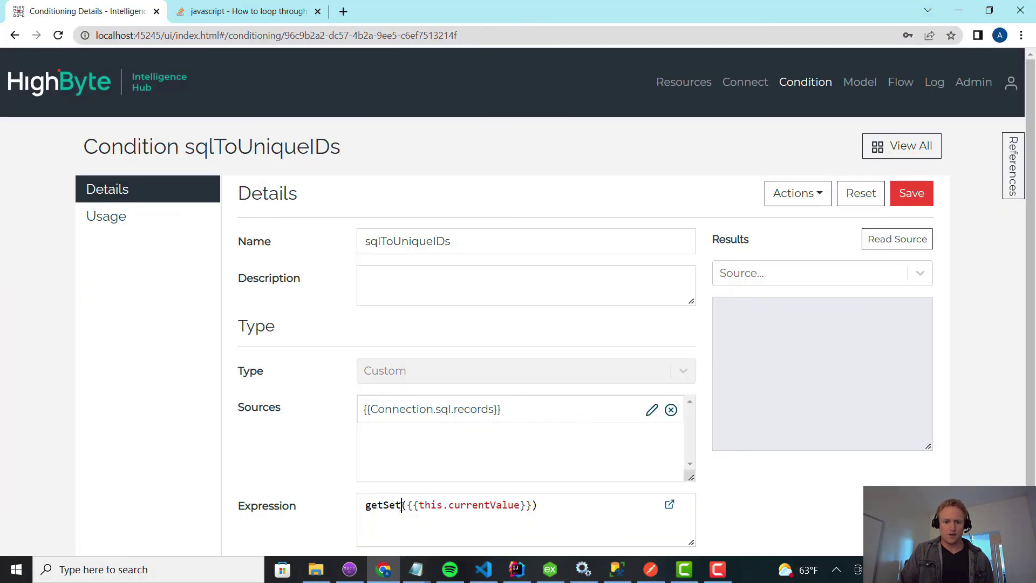
double_click(401, 506)
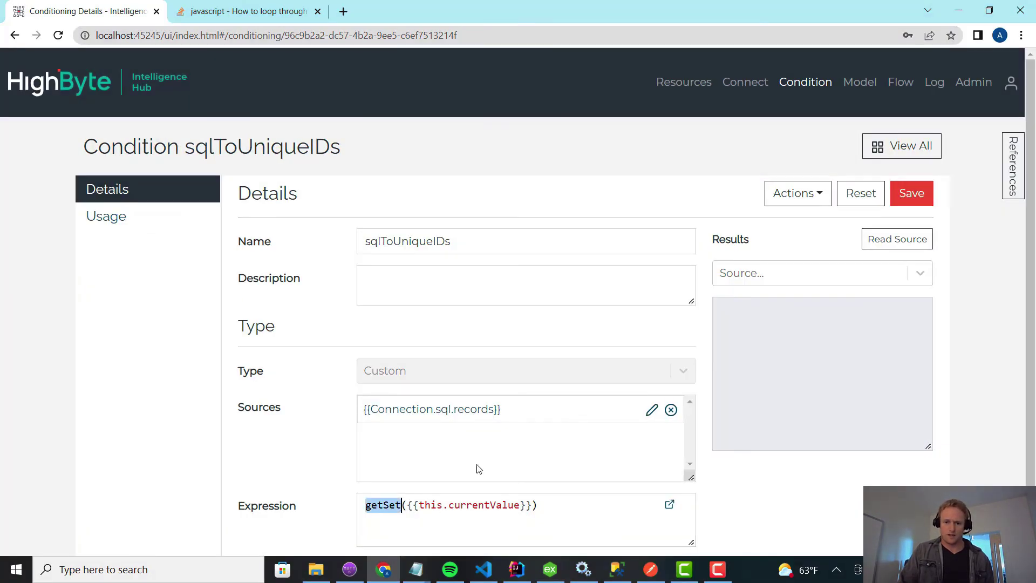
Step: Read the sql_records source, returning the unique IDs 72OK8LGG and AA108230
click(897, 241)
click(891, 278)
click(852, 307)
click(897, 239)
click(762, 370)
key(ctrl+a)
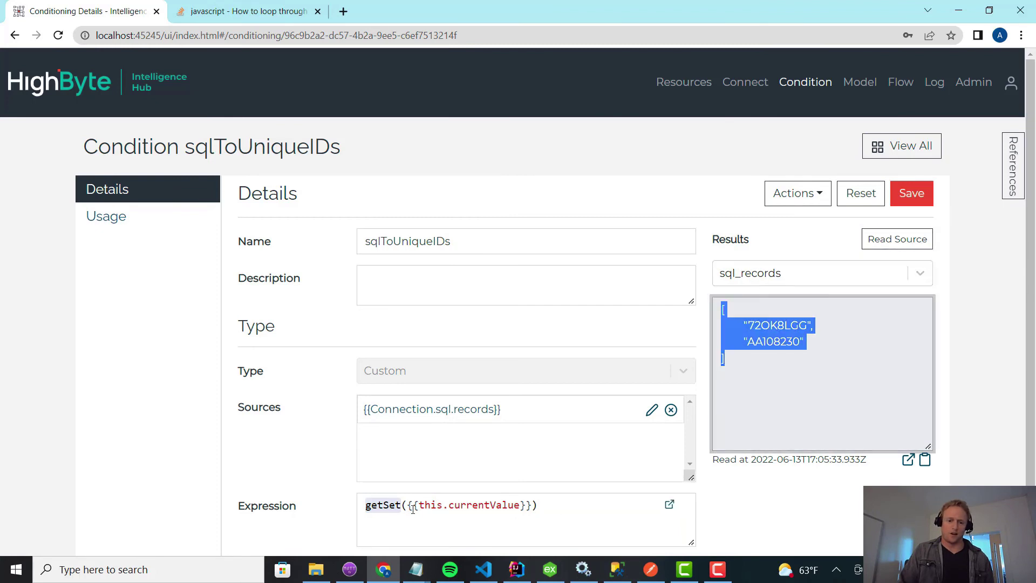
click(538, 505)
scroll(155, 375, down, 1)
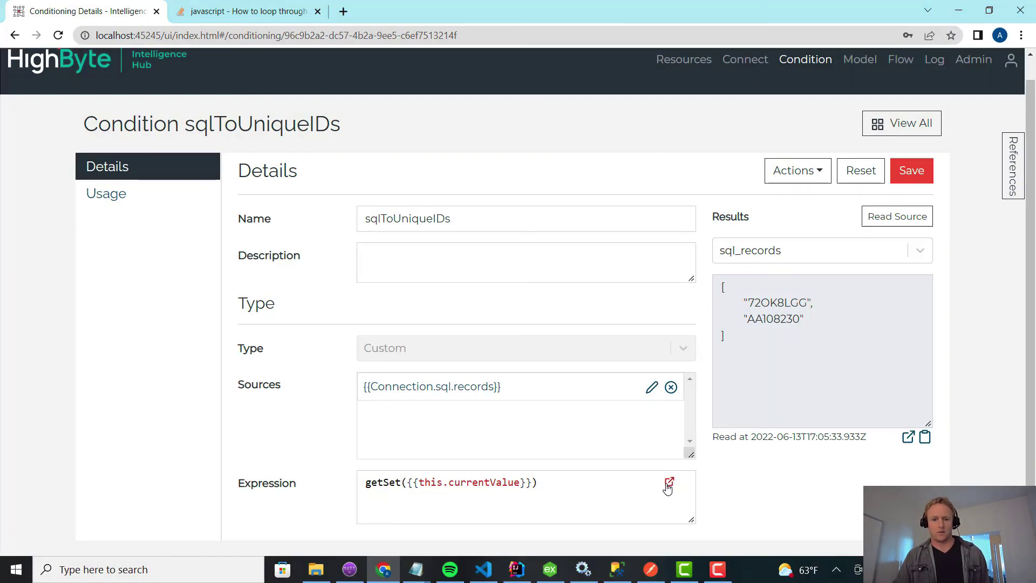
Step: Open getSet({{this.currentValue}}) in the full-screen Expression editor with References
click(668, 484)
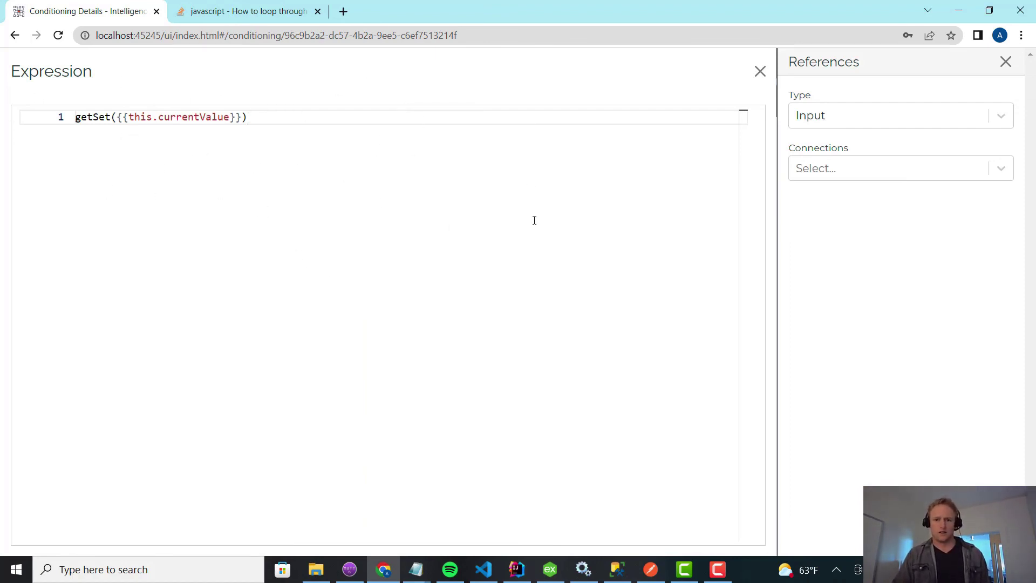
click(960, 12)
click(380, 572)
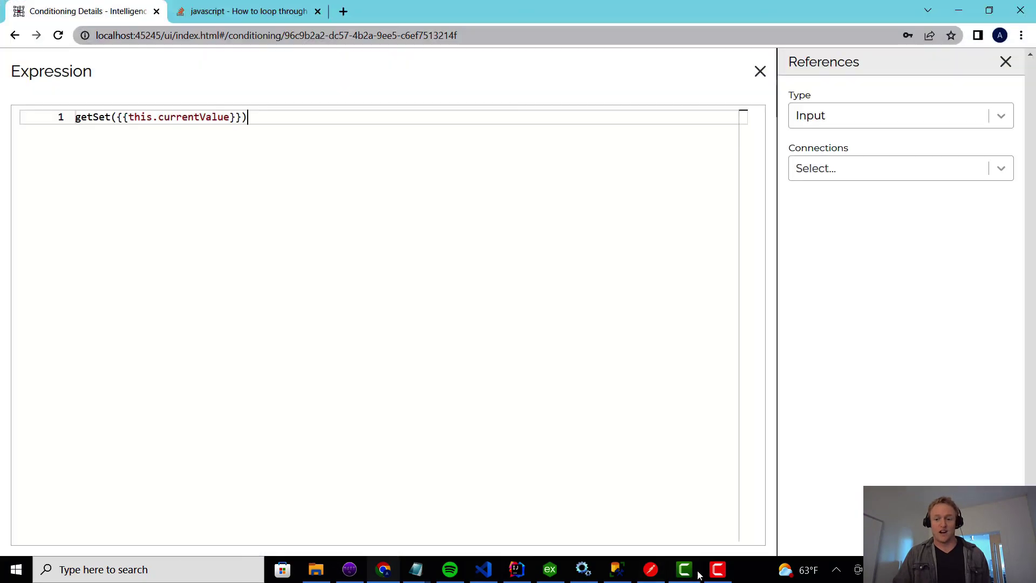